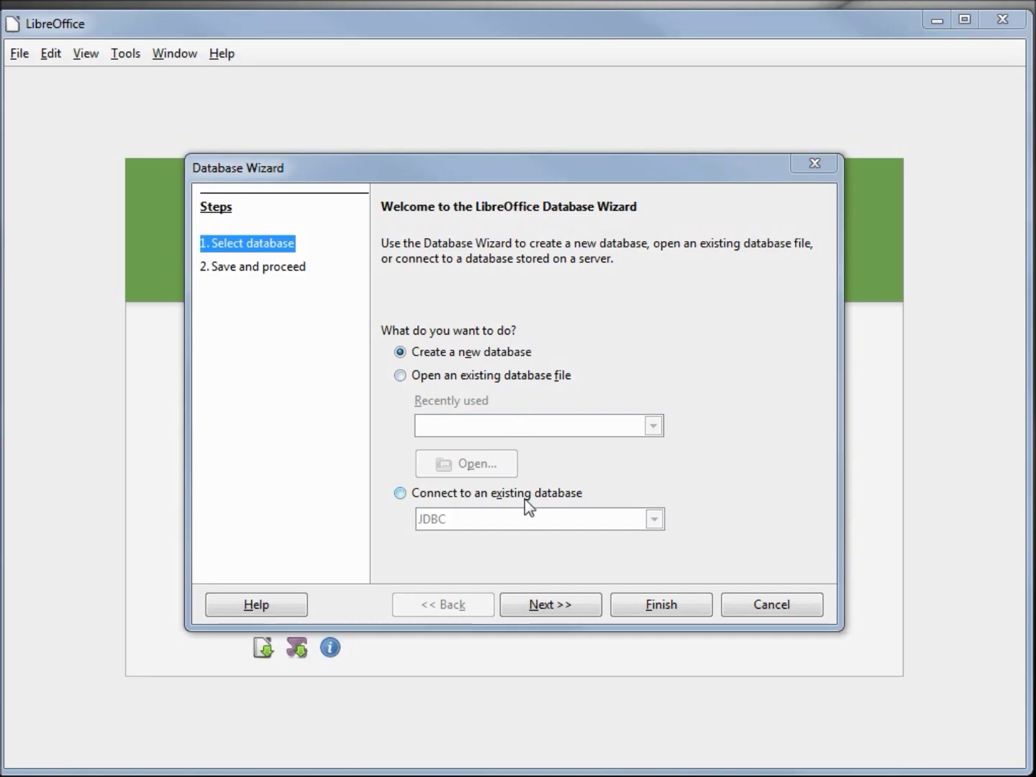
- After briefly trying 'Connect to an existing database', choose 'Create a new database' and reach the wizard's final step
click(410, 496)
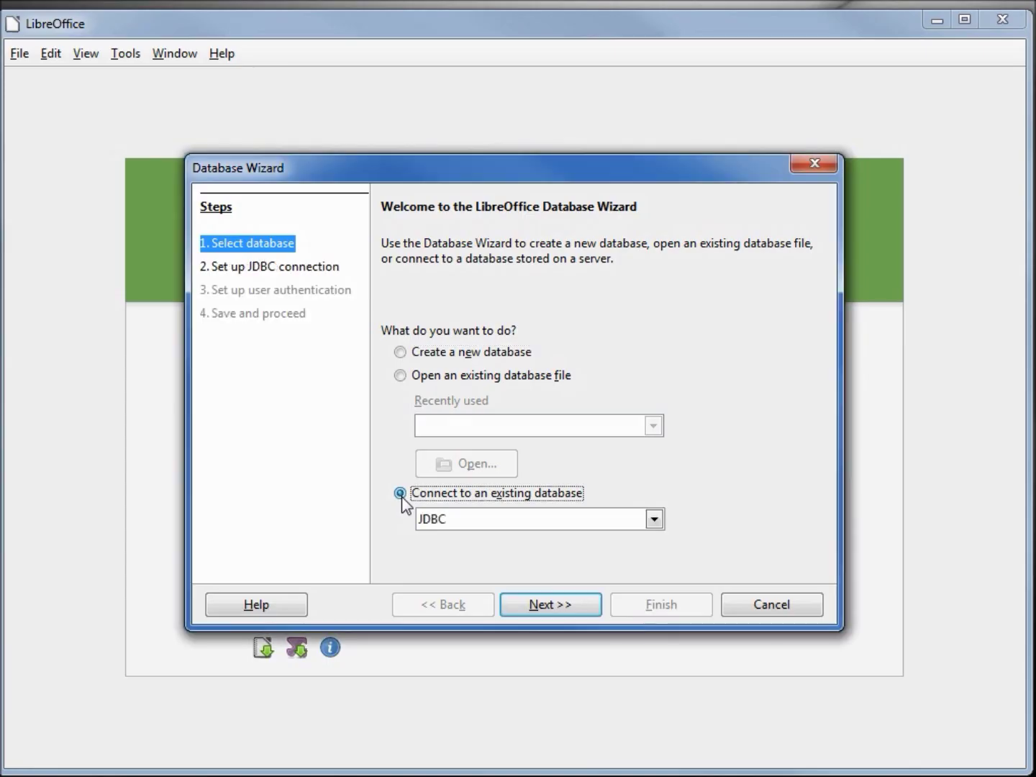
click(654, 522)
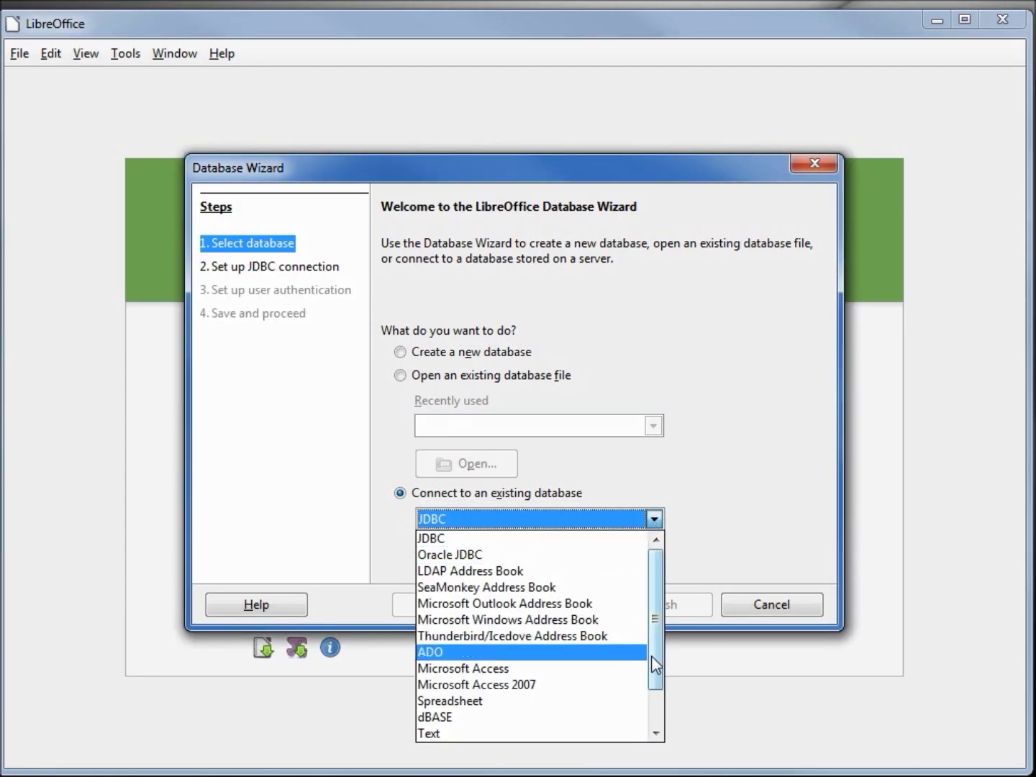
drag(652, 664, 643, 757)
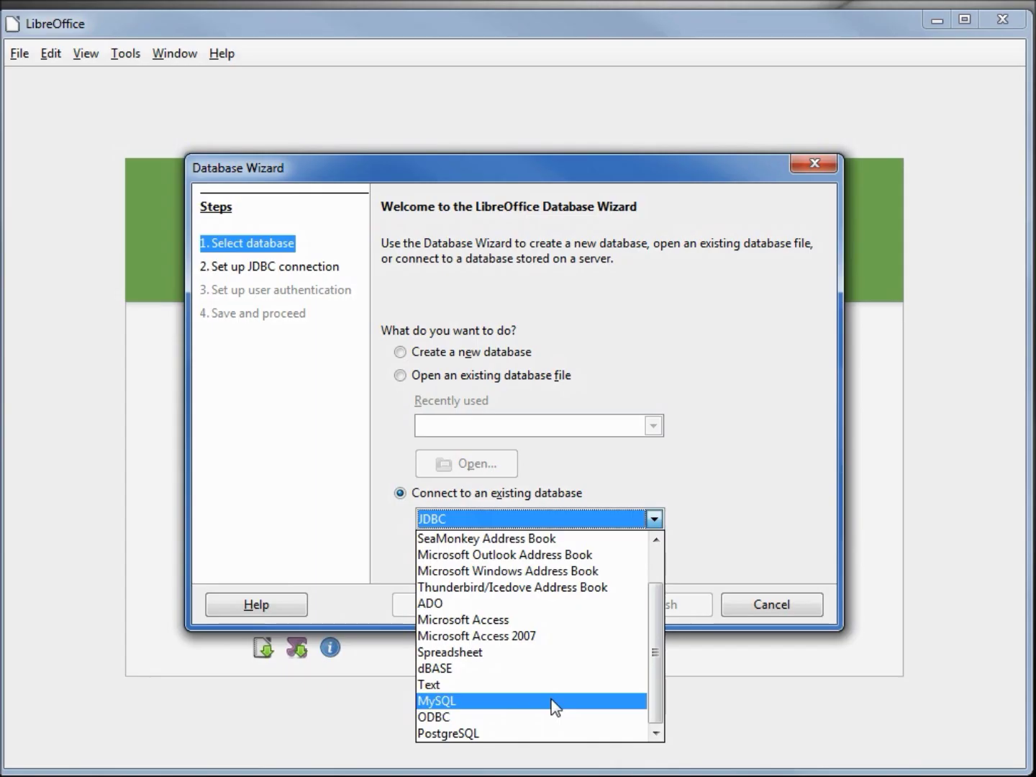
click(400, 353)
click(401, 352)
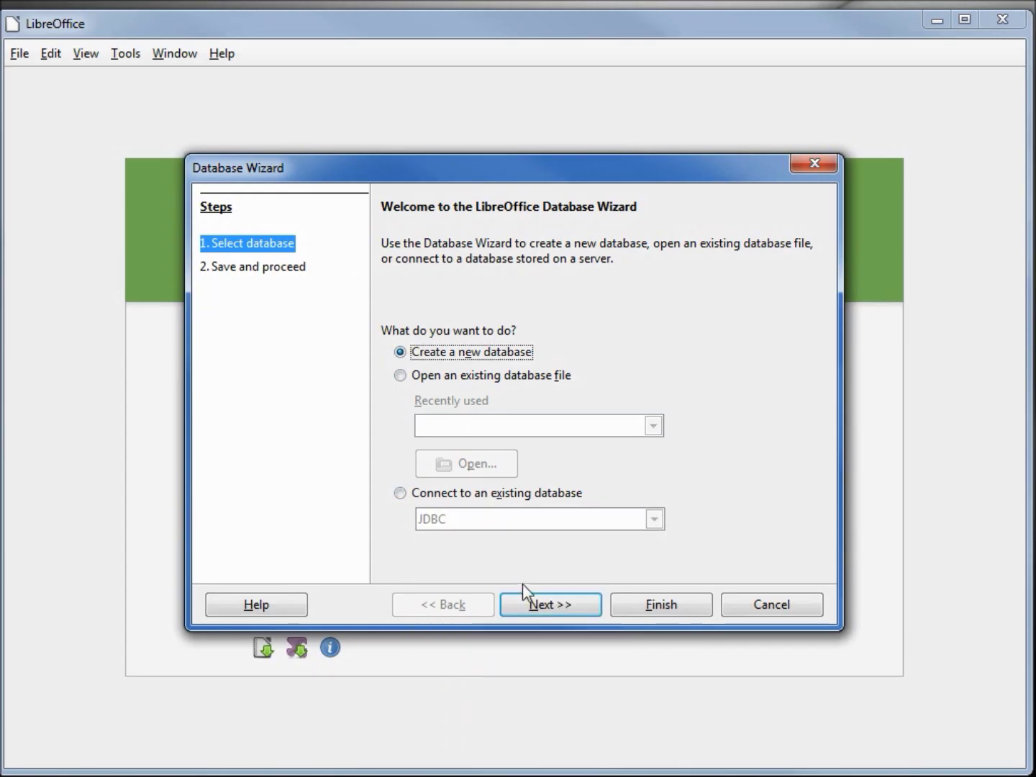
click(537, 606)
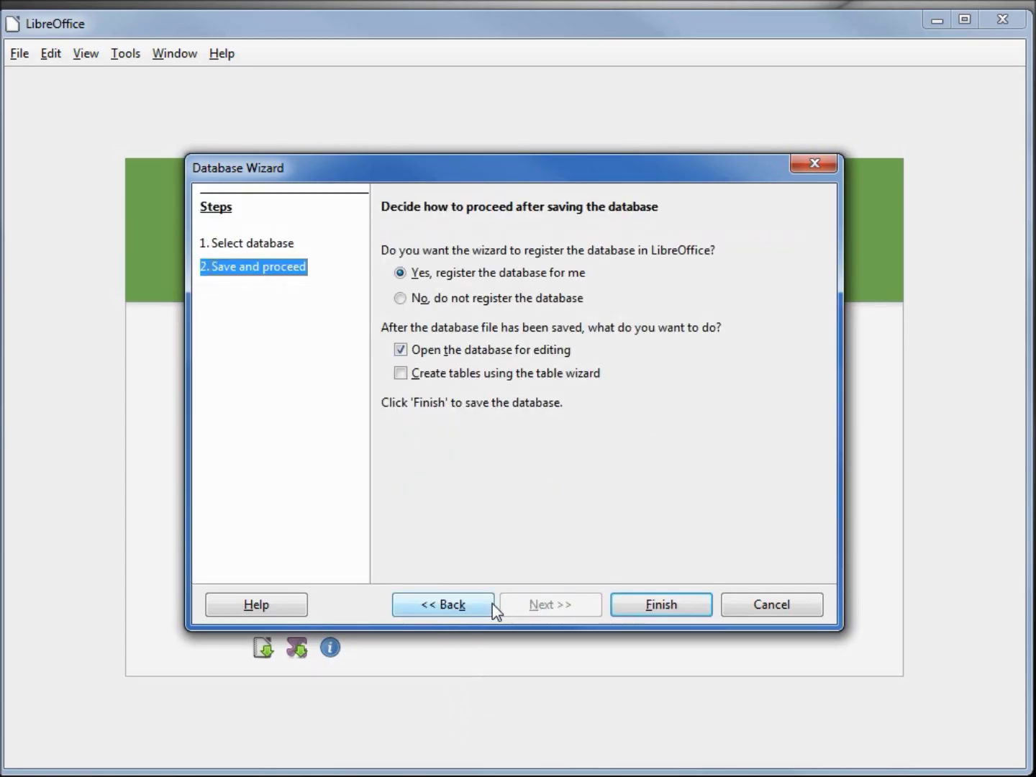
click(466, 603)
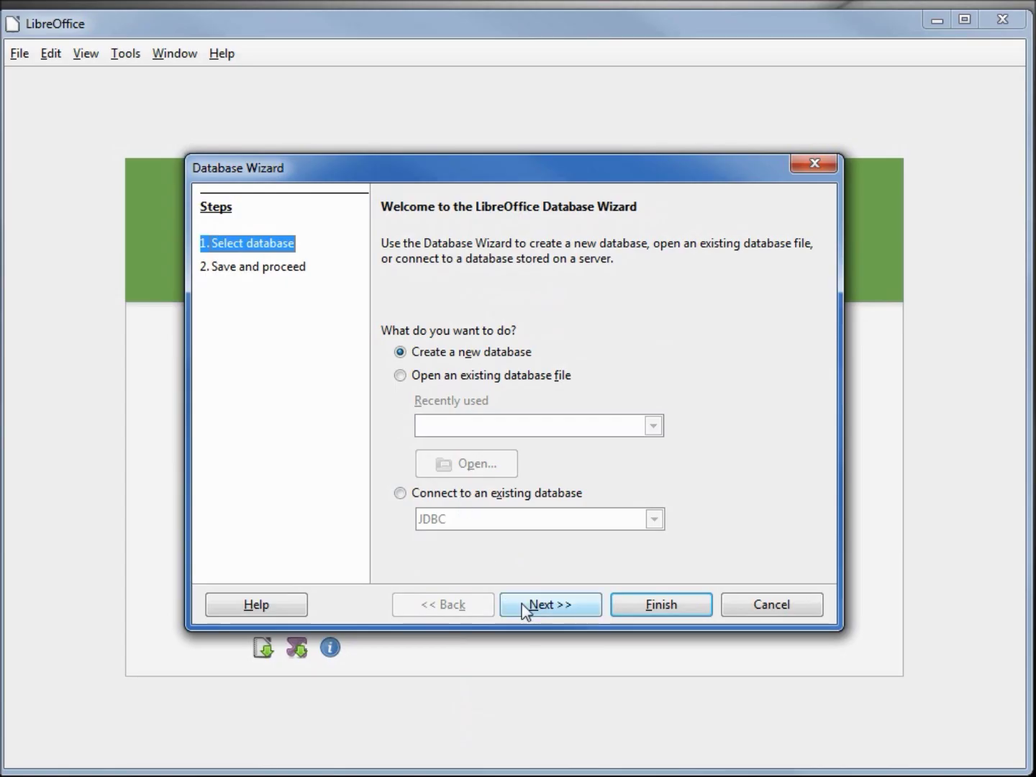
click(245, 269)
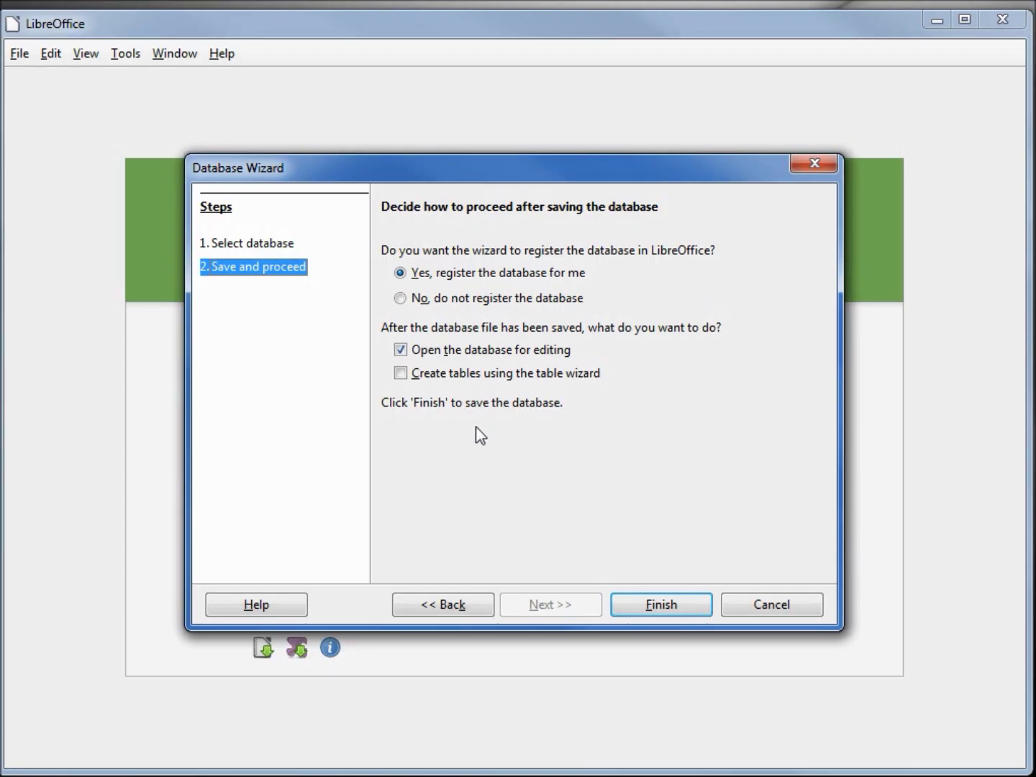
- Leave the new database unregistered and finish the wizard
click(400, 298)
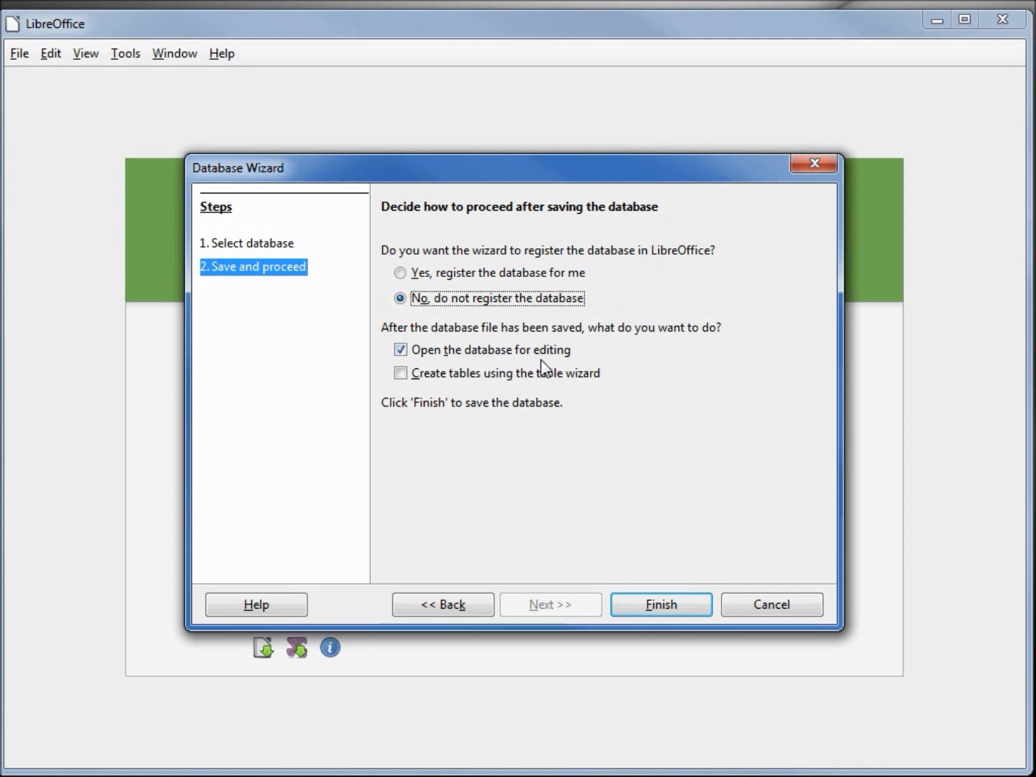
click(657, 608)
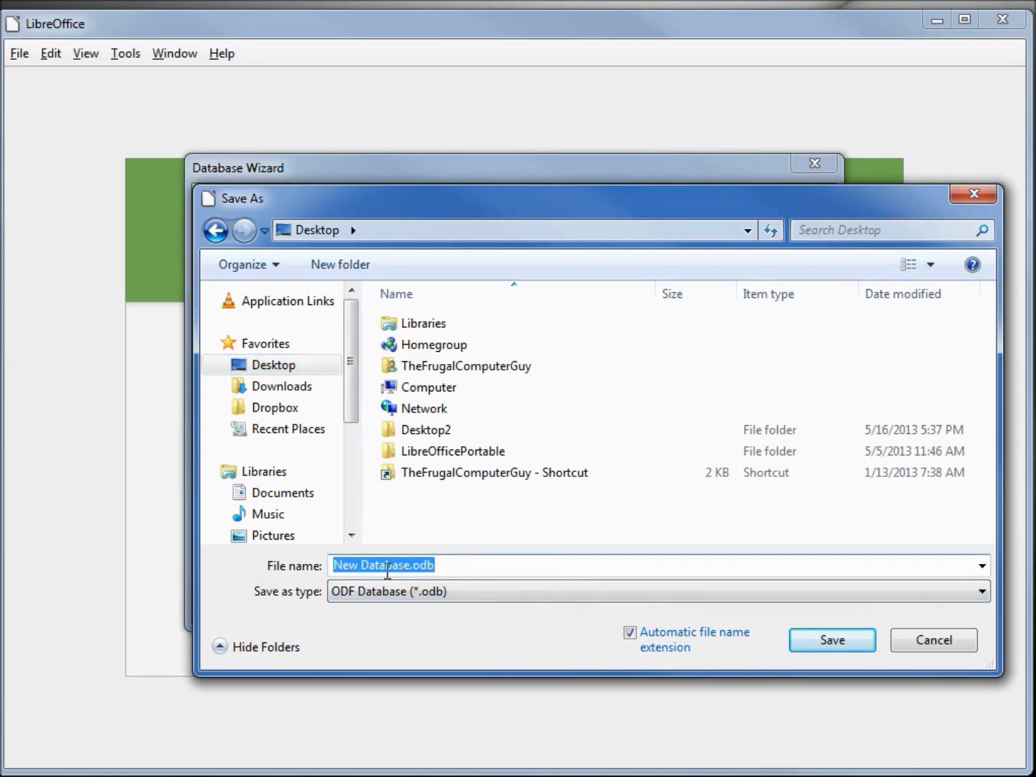
- Save the new database file as odb01-Employees
text(odb01-Employees)
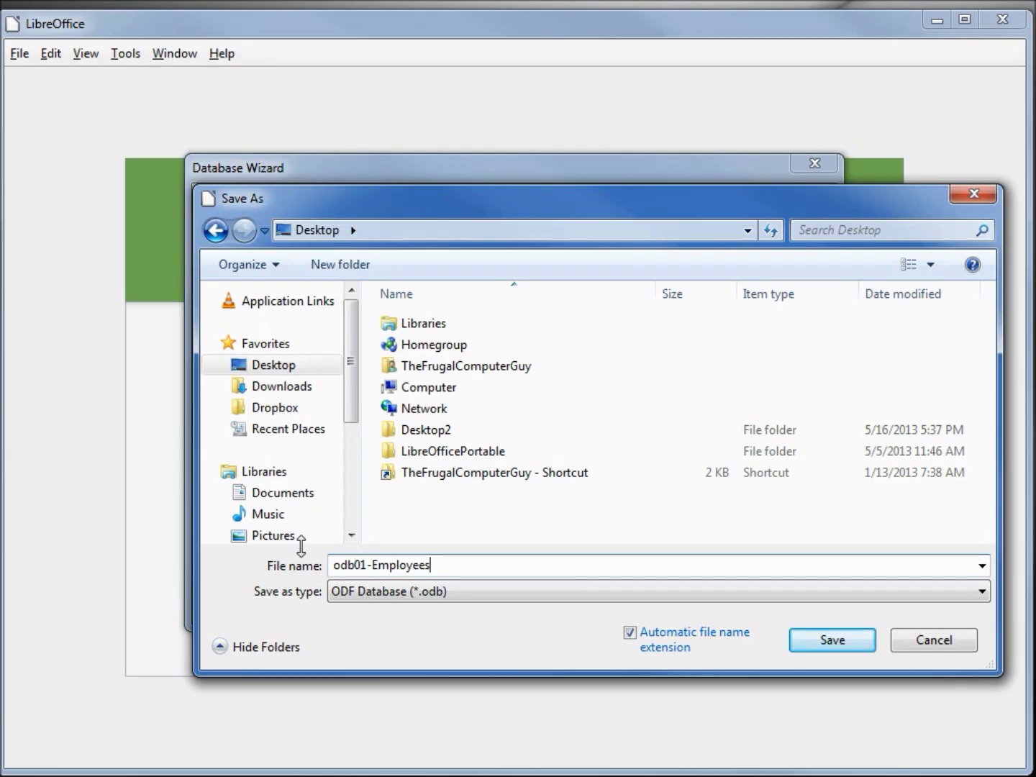
click(808, 635)
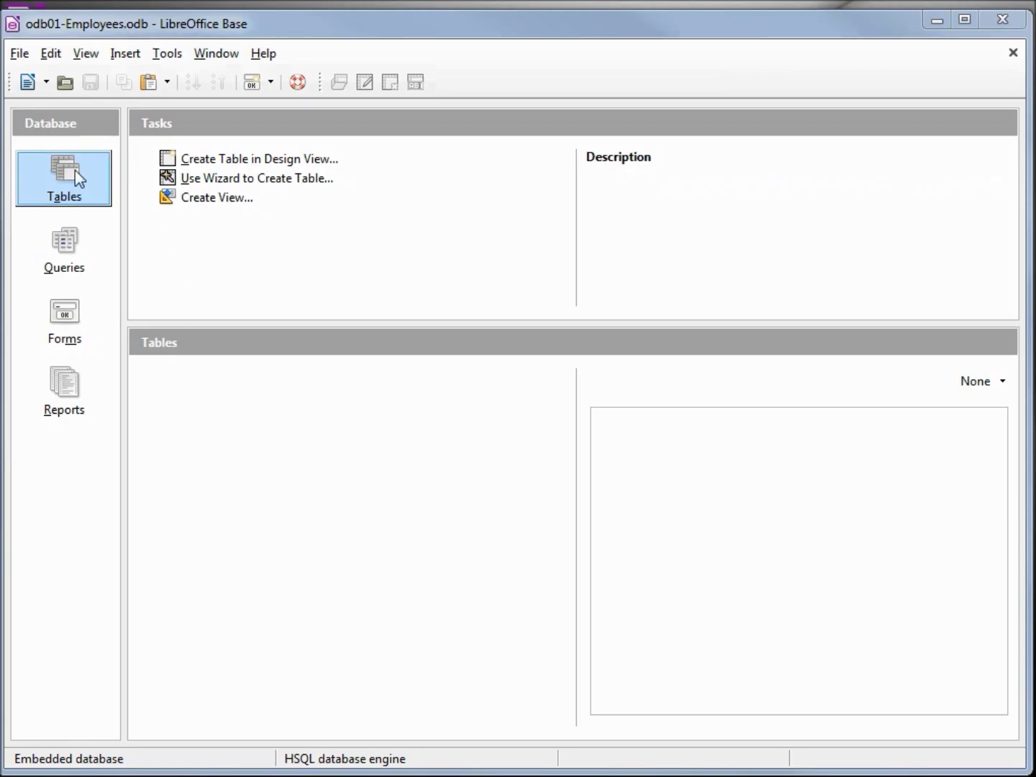
click(70, 252)
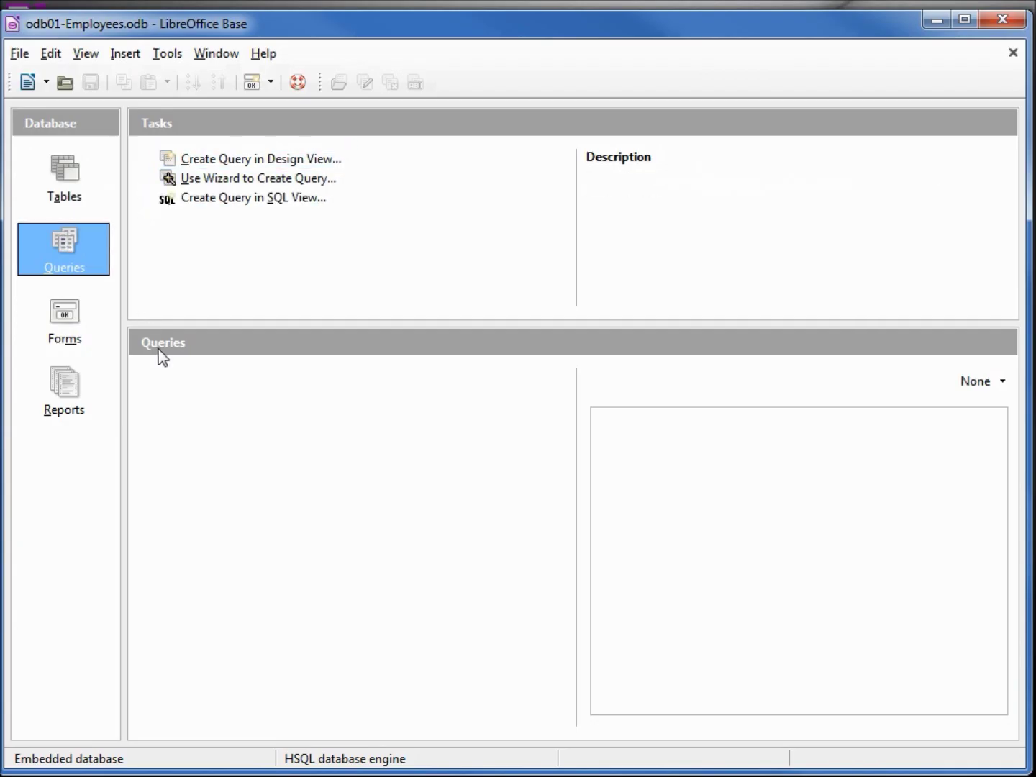
click(75, 316)
click(73, 391)
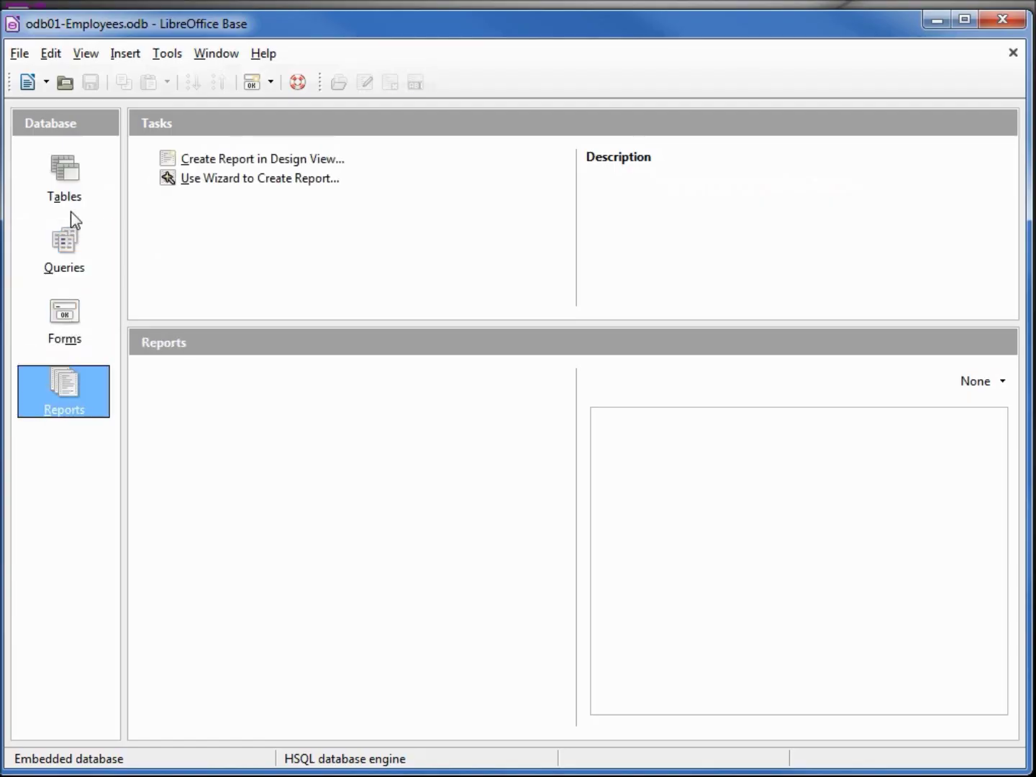
click(69, 176)
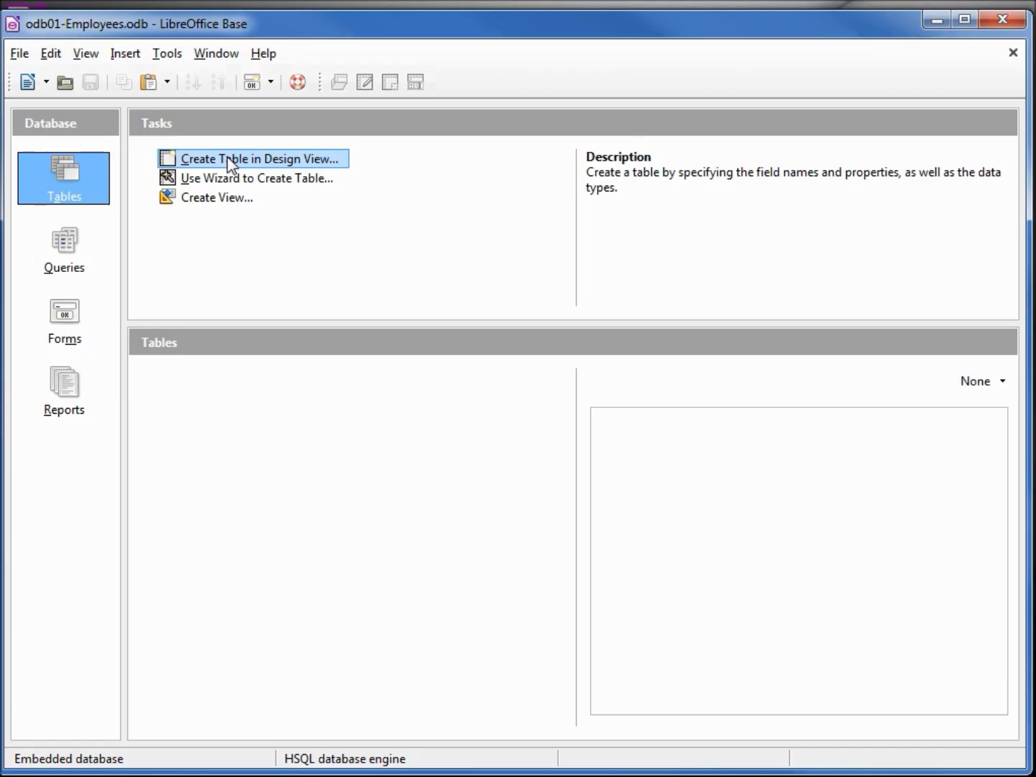
- Open a new table in Design View, then switch to the employee spreadsheet
click(230, 159)
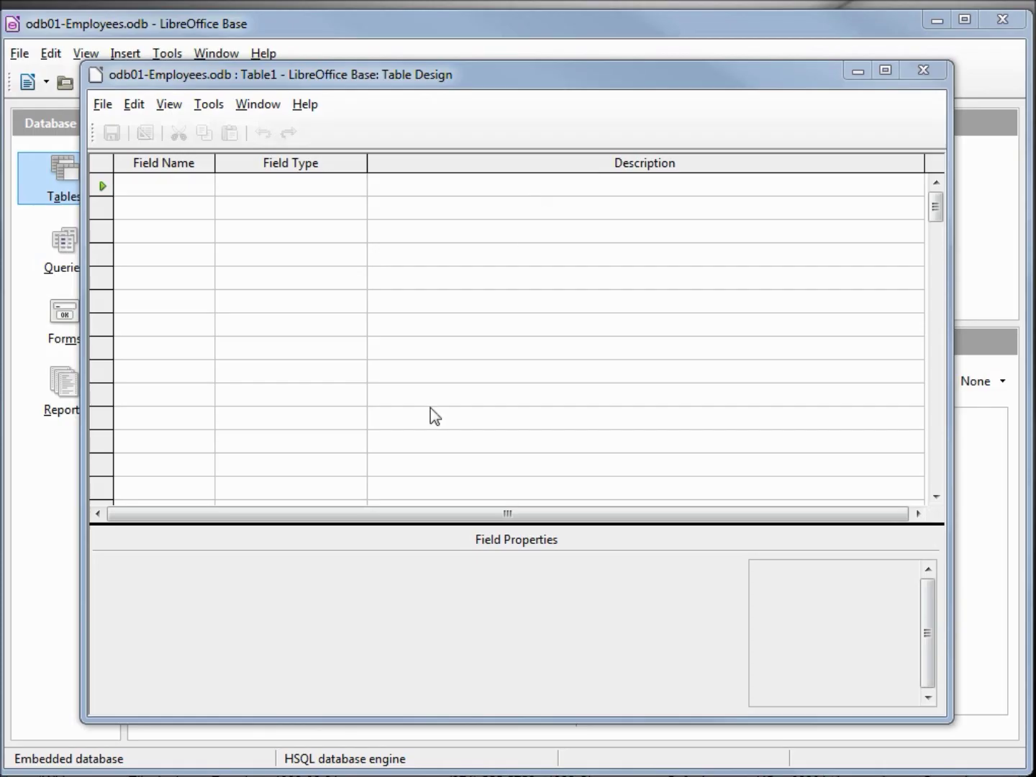
key(alt+Tab)
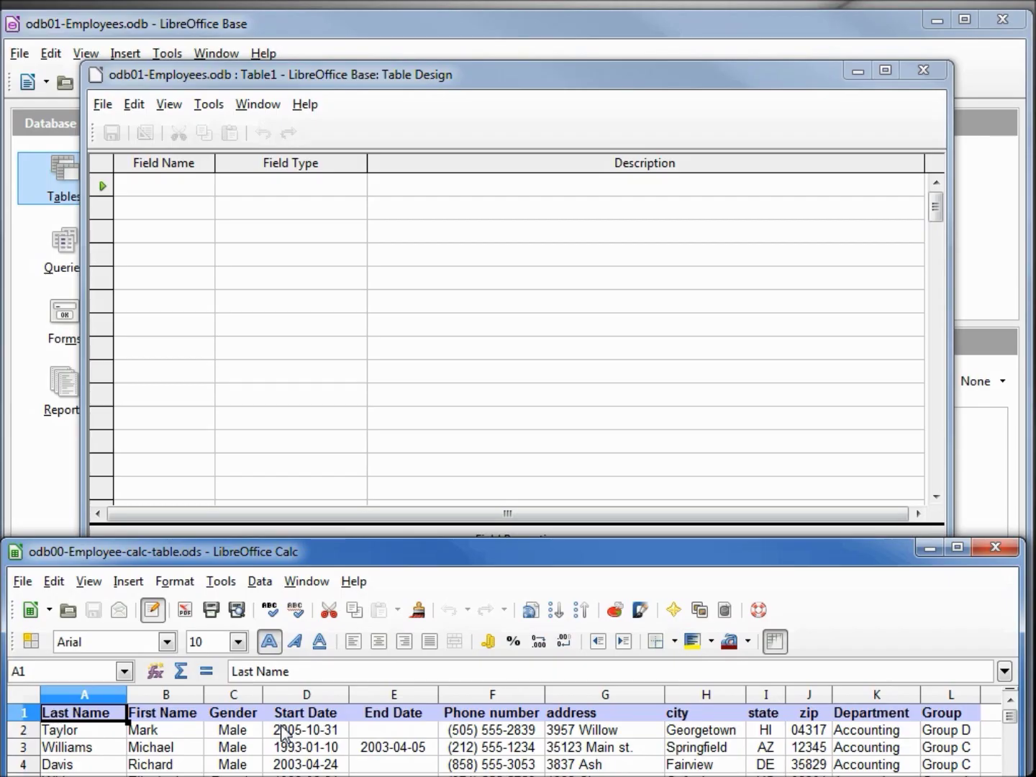
- Add the first field, employee-ID, with Integer data type
click(150, 188)
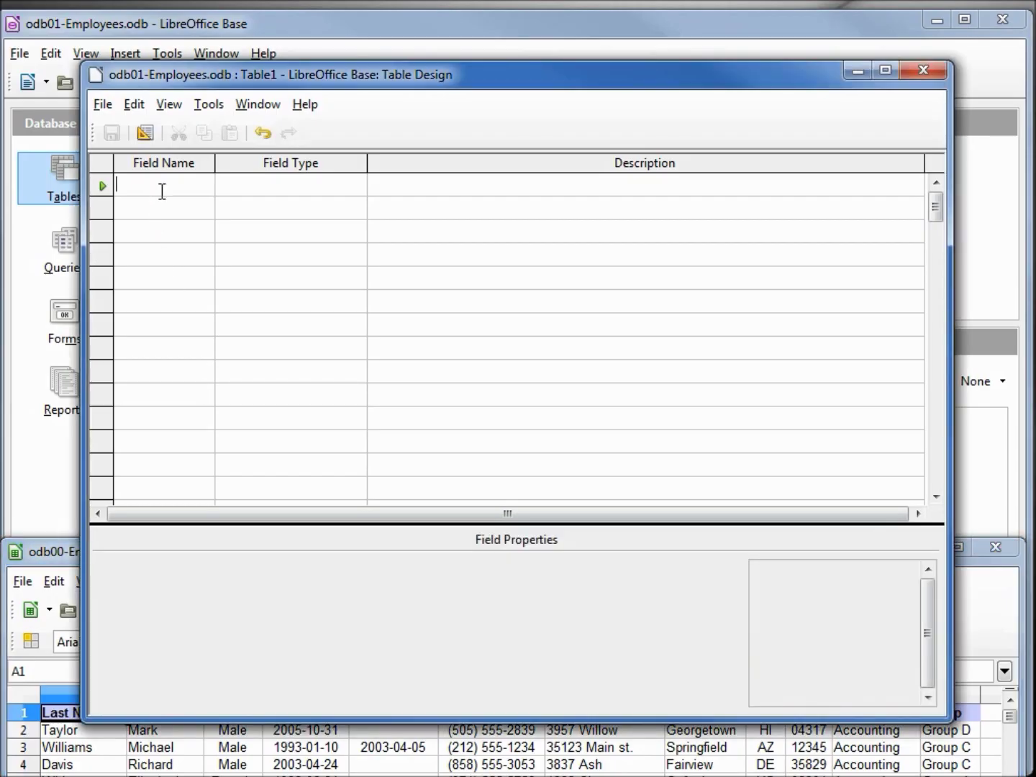
text(employee-ID)
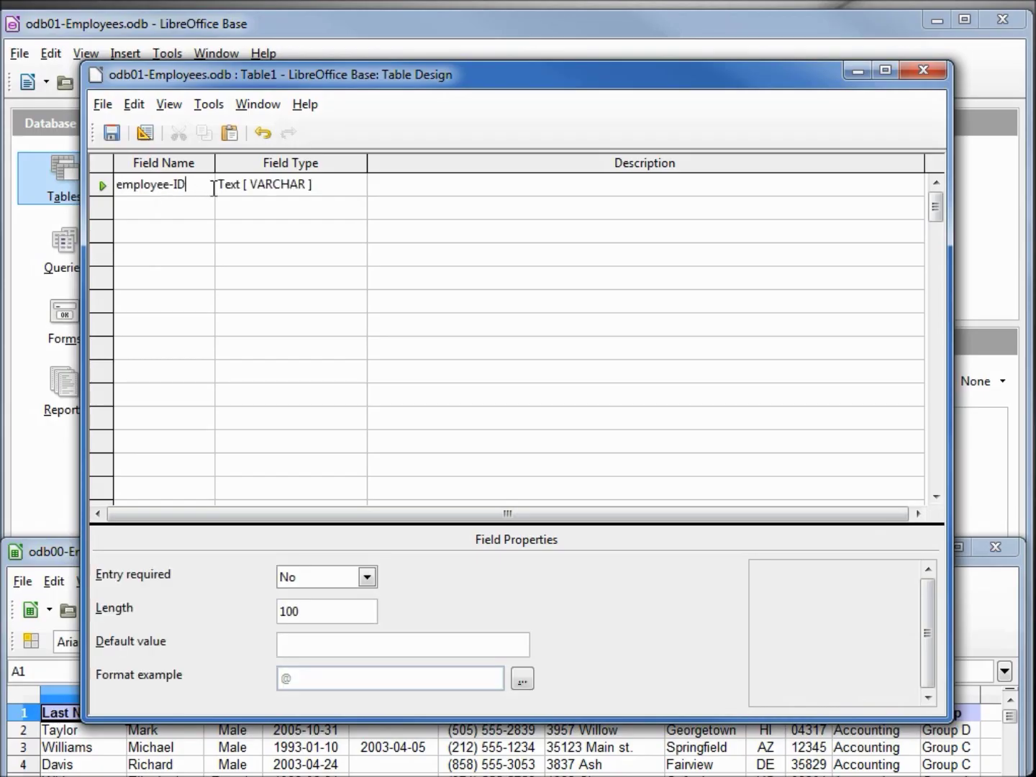
click(314, 188)
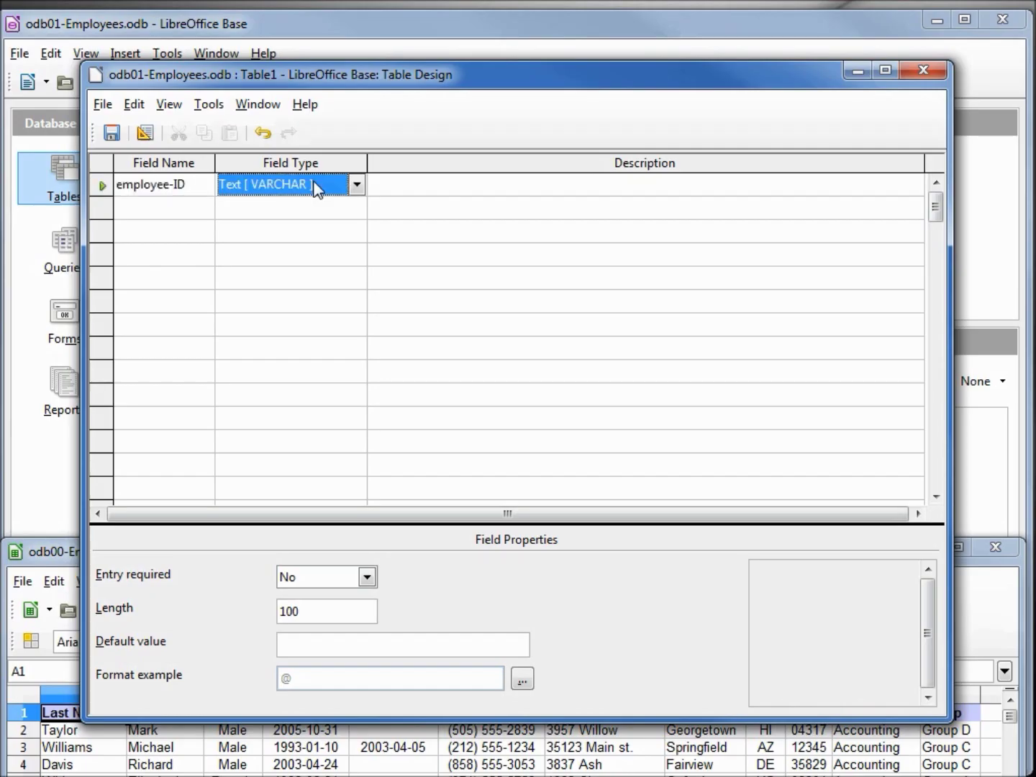
click(357, 186)
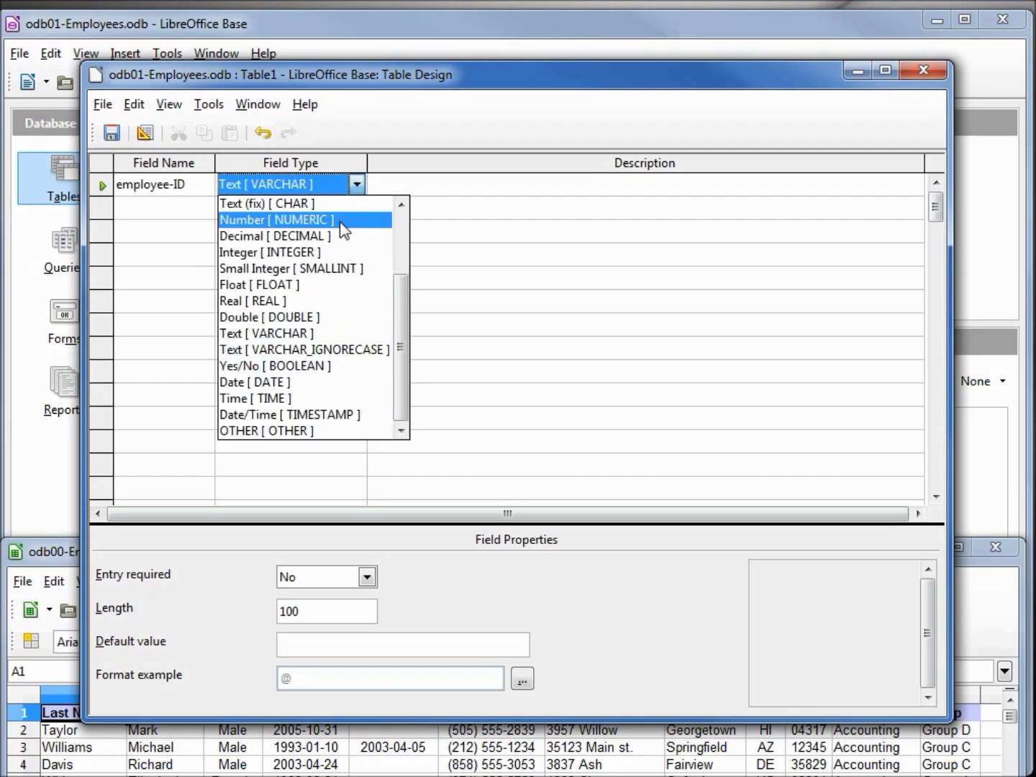
click(335, 253)
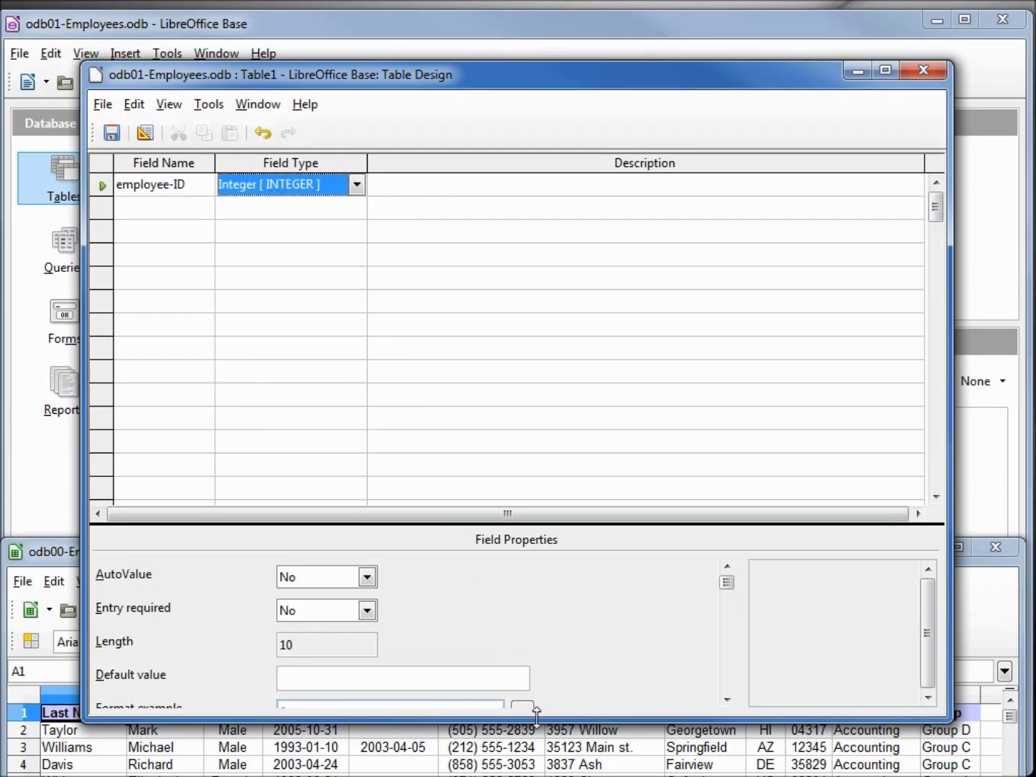
- Set employee-ID's AutoValue to Yes and describe it as 'Unique employee number'
drag(536, 713, 533, 774)
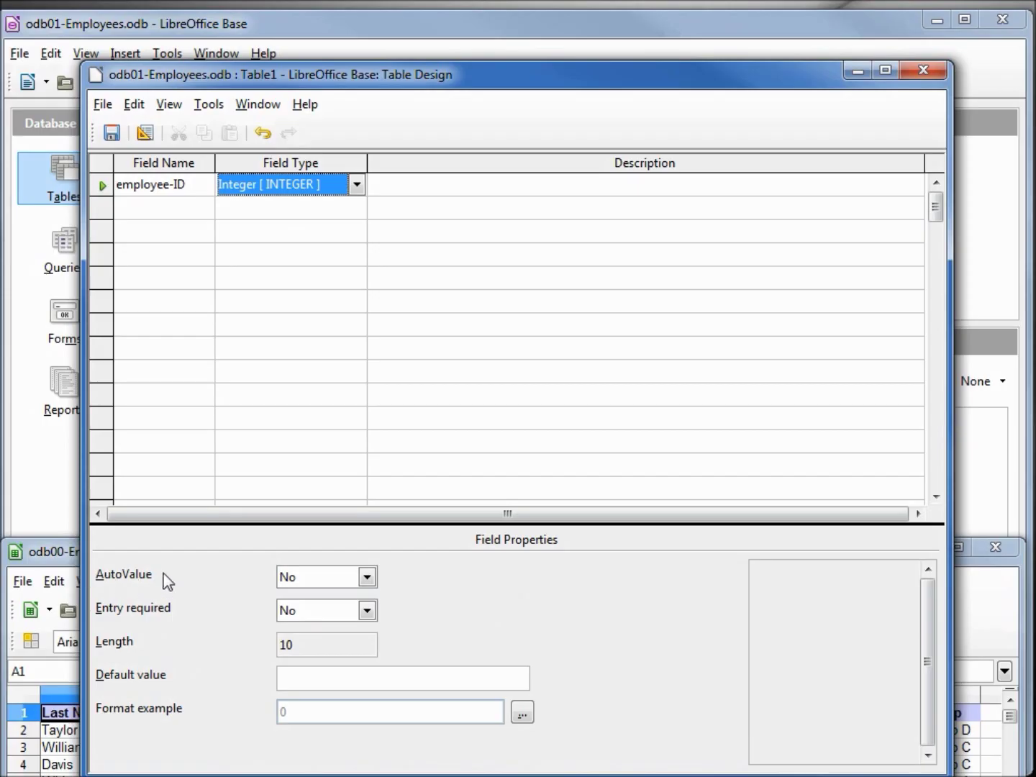
click(367, 578)
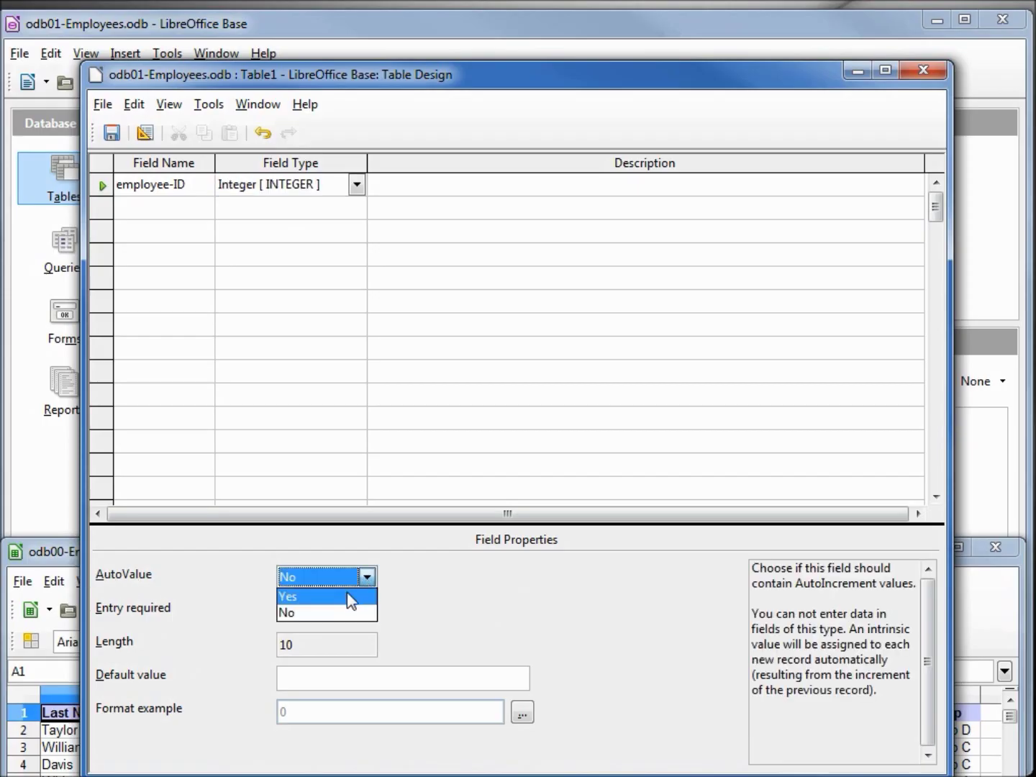
click(350, 597)
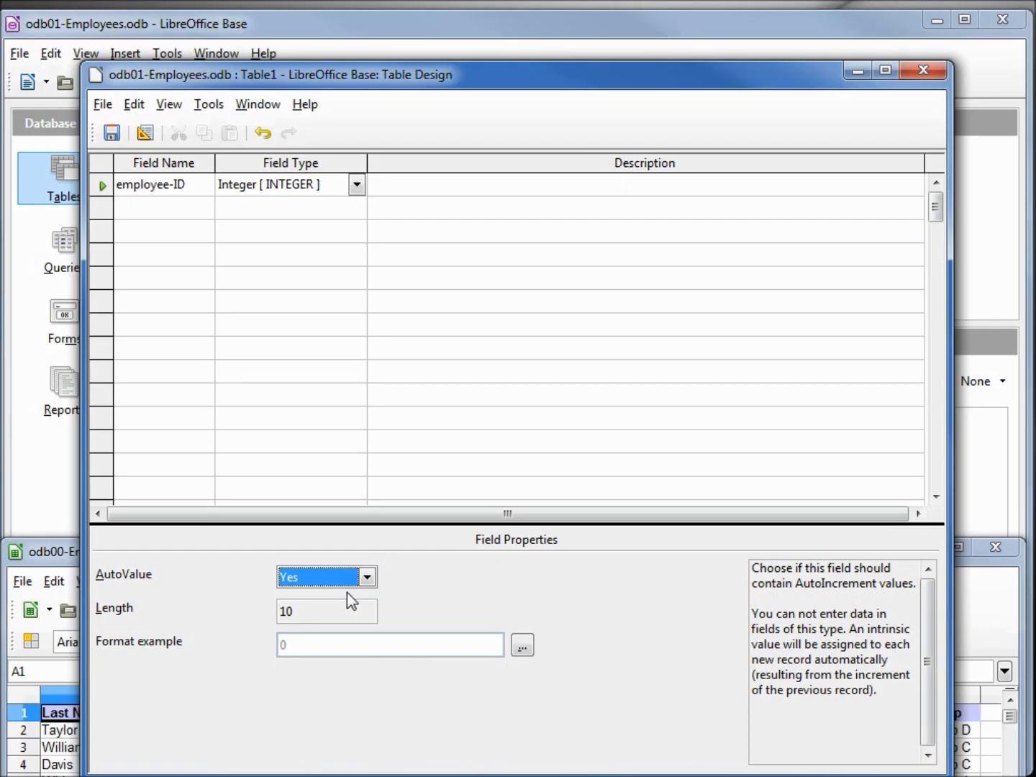
click(427, 184)
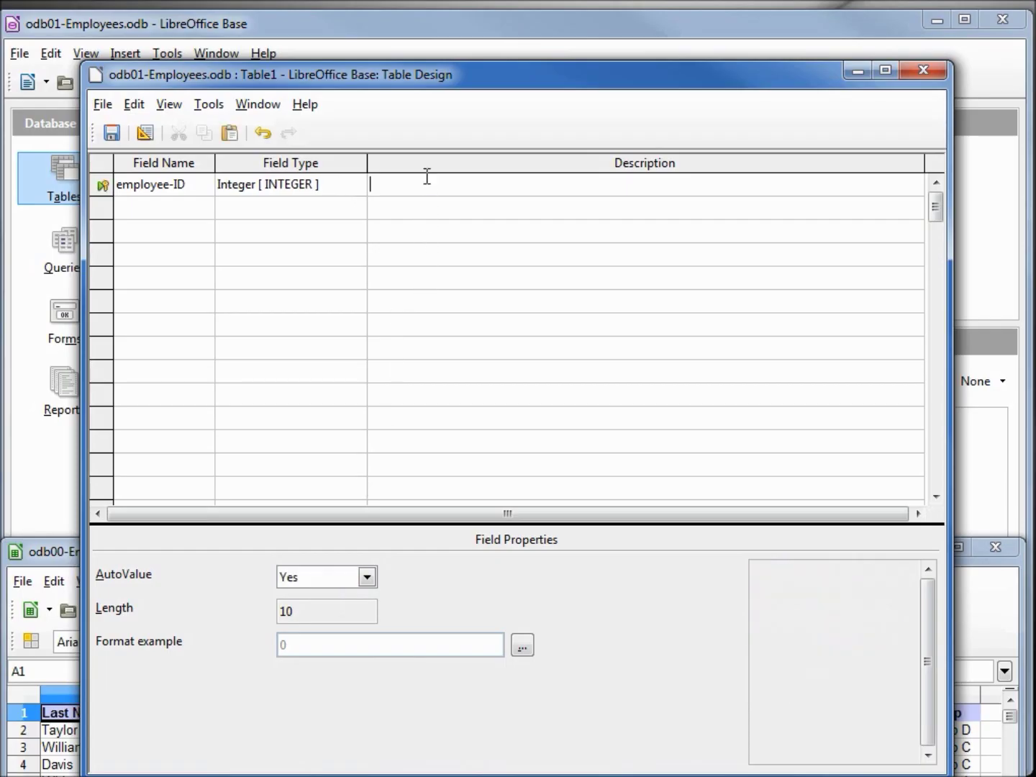
text(Unique employee number)
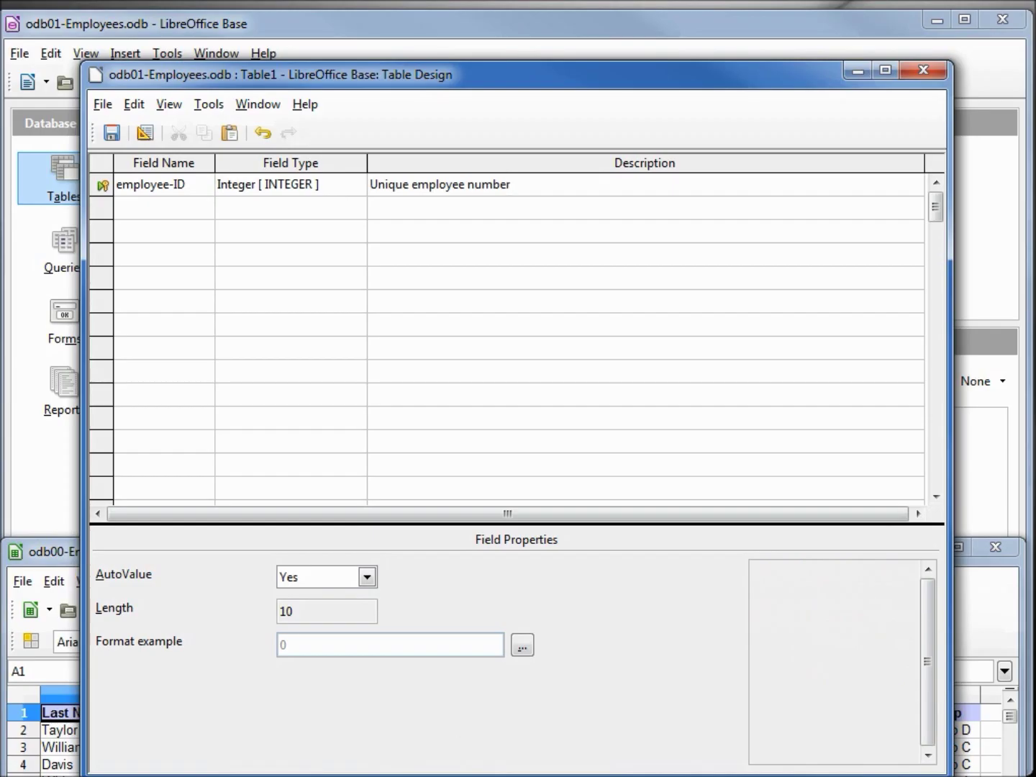
- Add a required Last Name field described 'The last name of the employee'
key(alt+Tab)
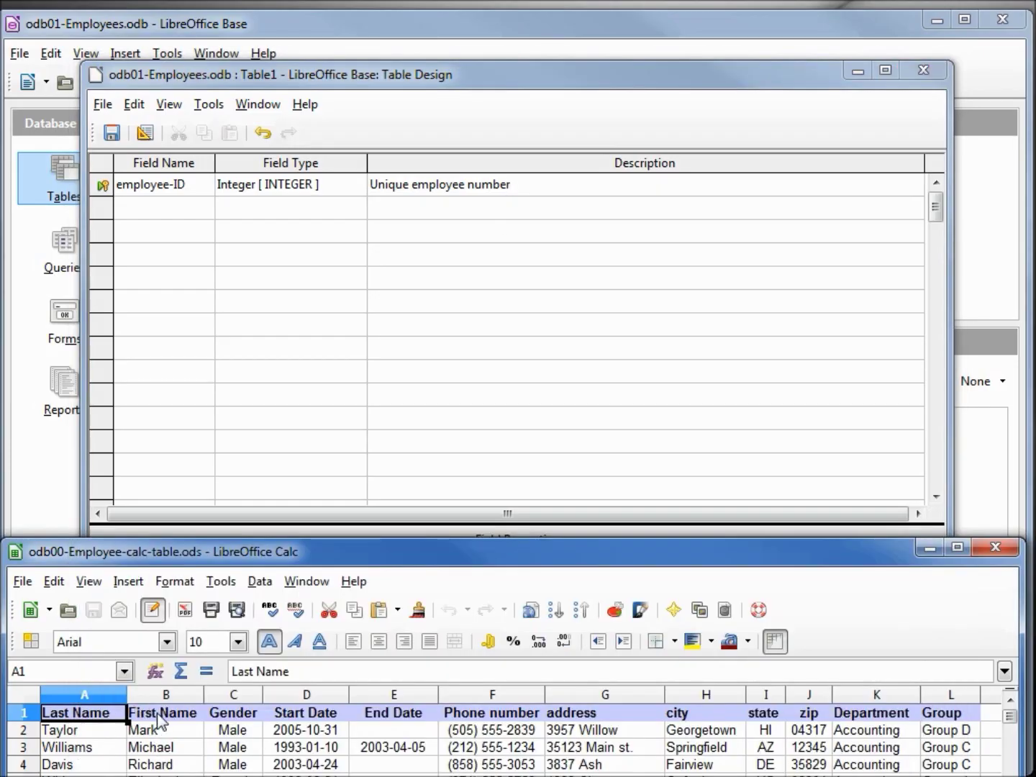
click(136, 204)
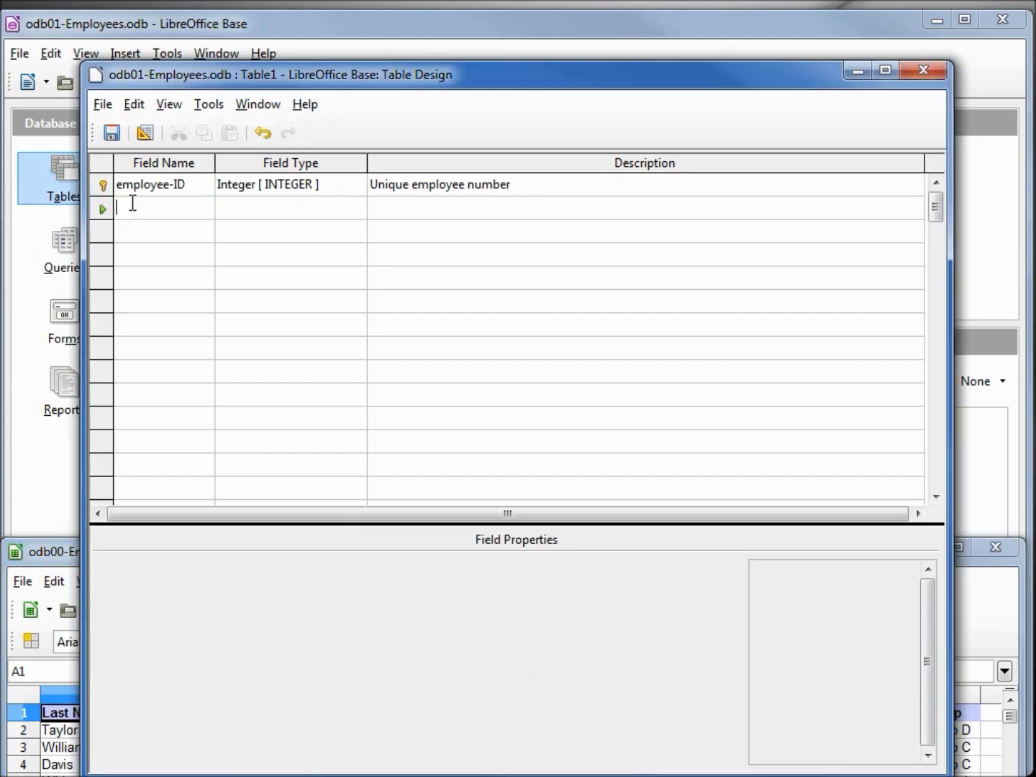
text(Last Name)
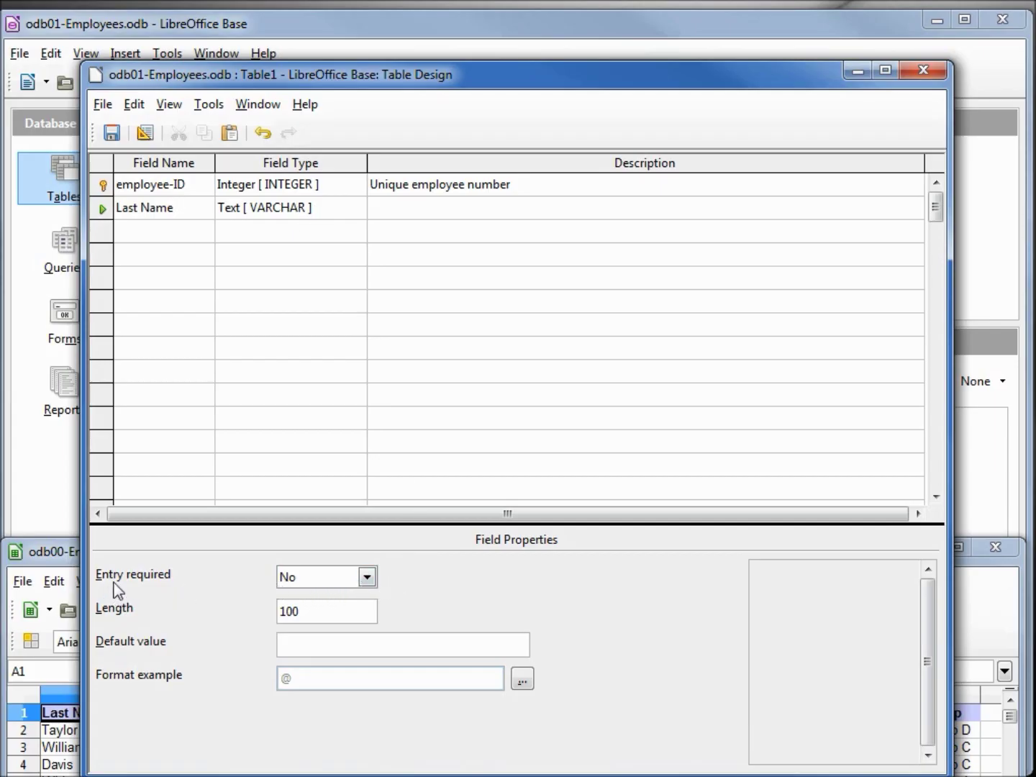
click(366, 578)
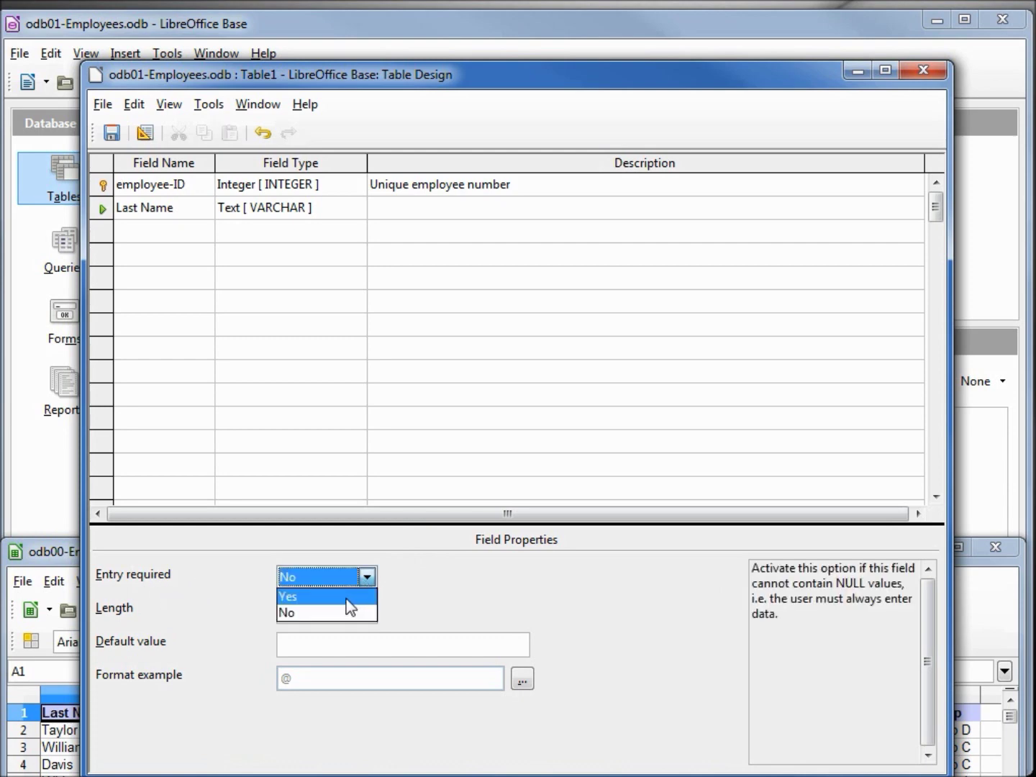
click(346, 597)
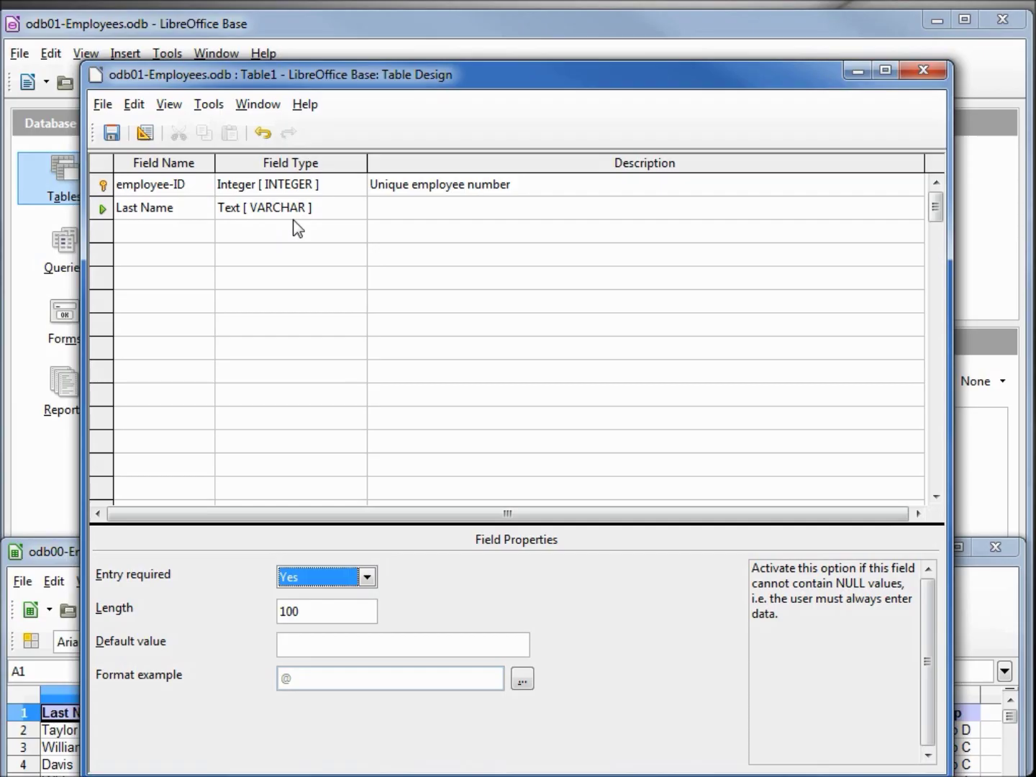
click(431, 208)
text(The last name of the employee)
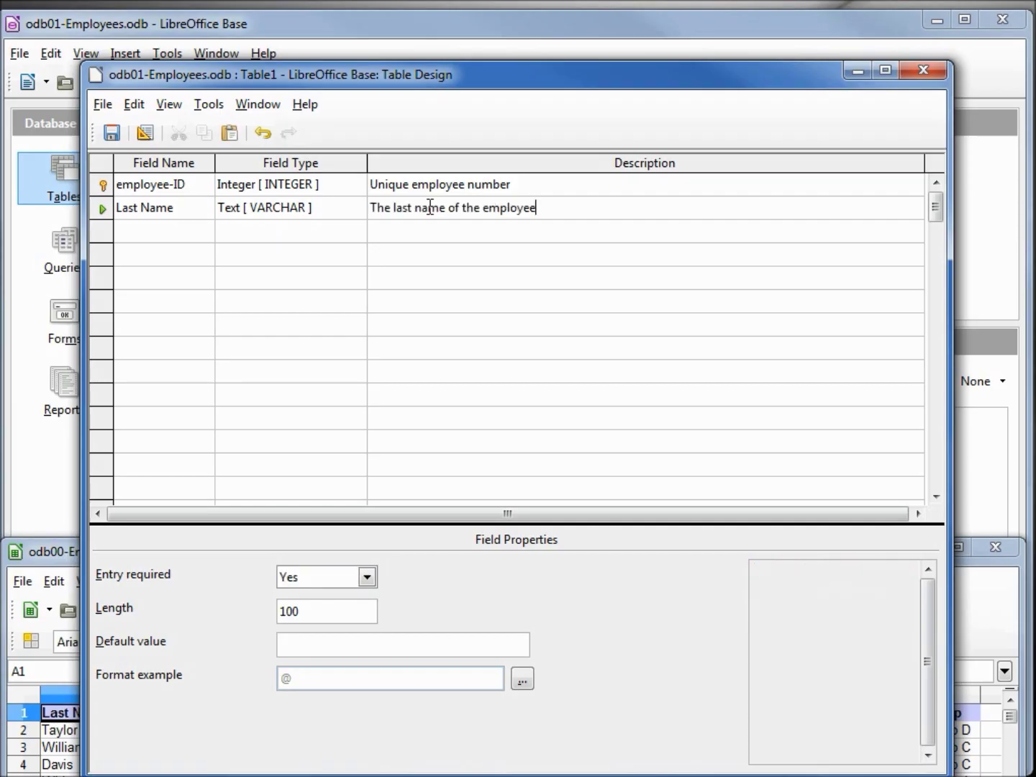
- Add a required First Name field described 'The first name of the employee'
click(189, 231)
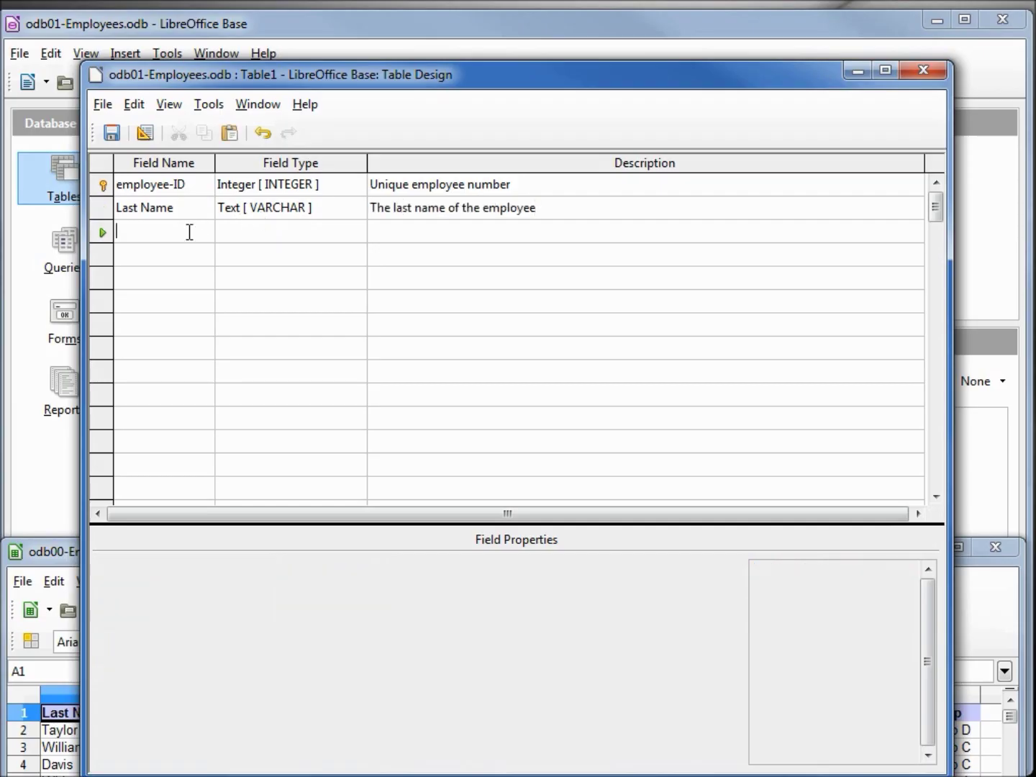
text(First Name)
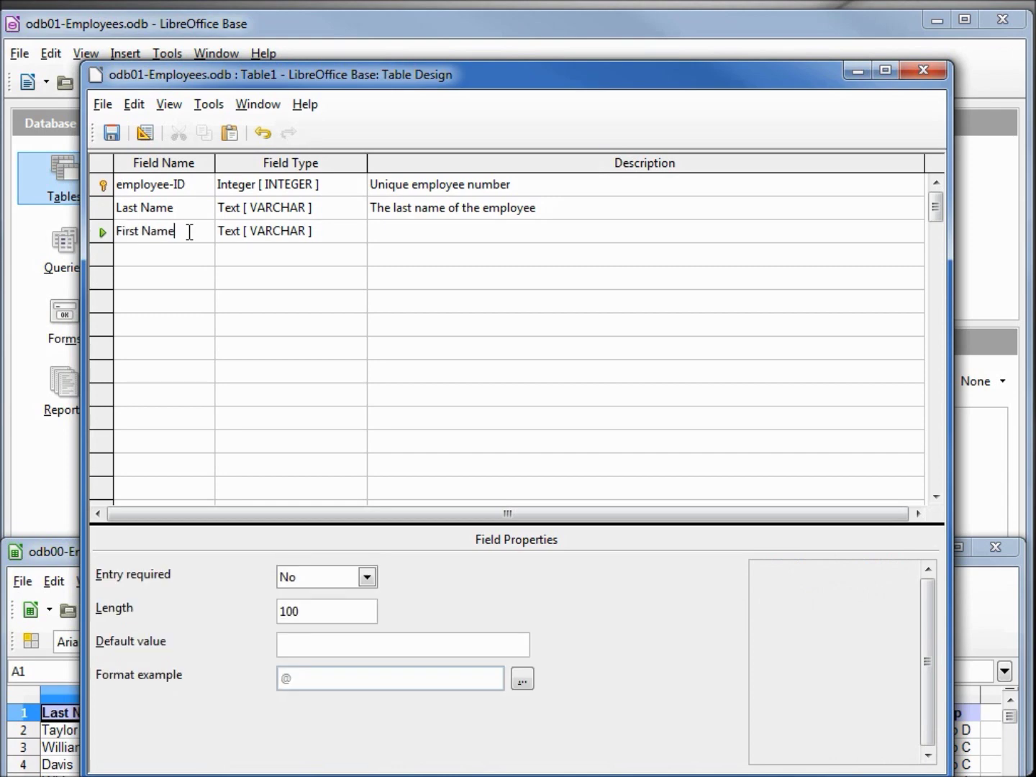
click(367, 578)
click(359, 598)
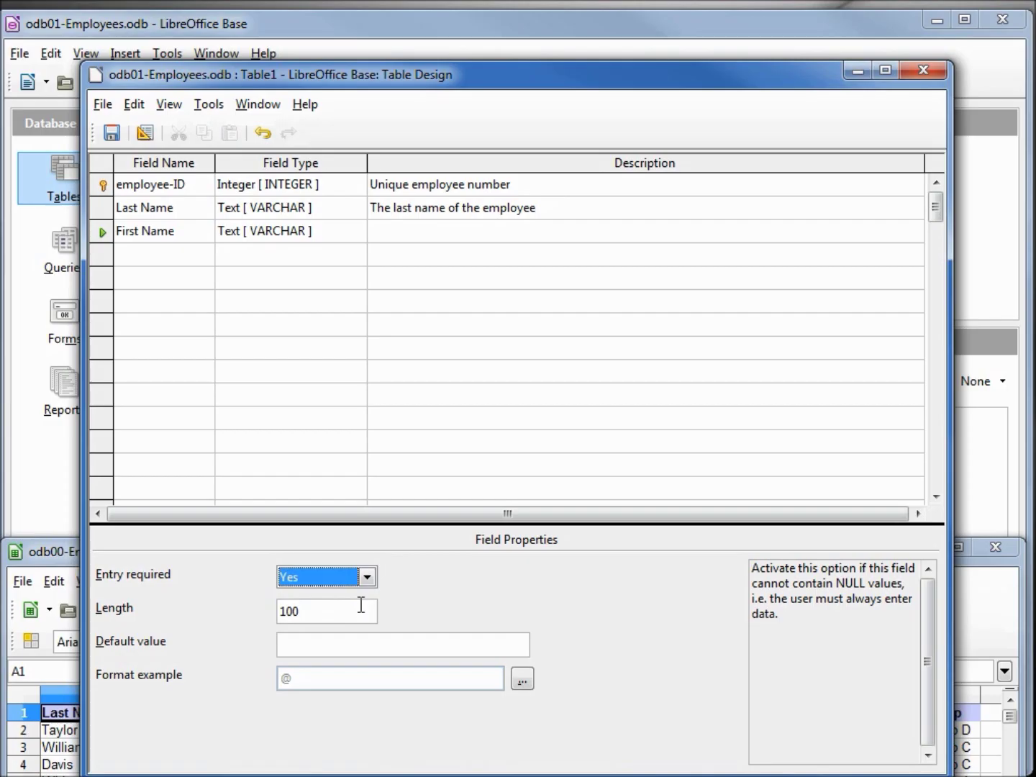
click(407, 228)
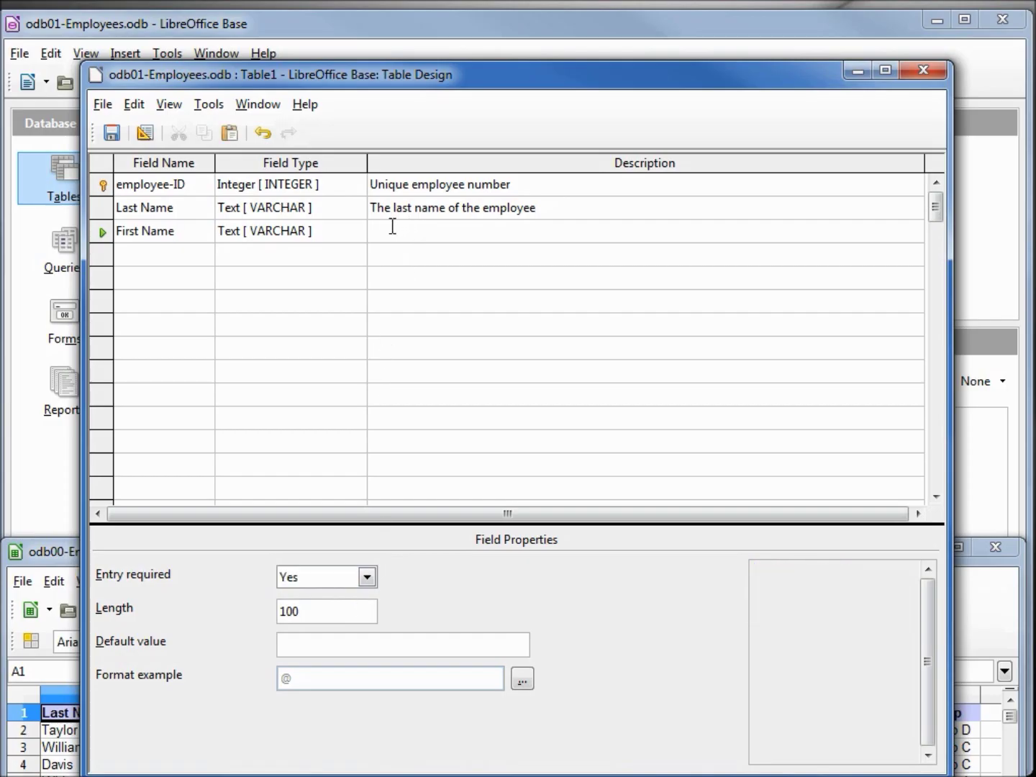
text(The first name of the employee)
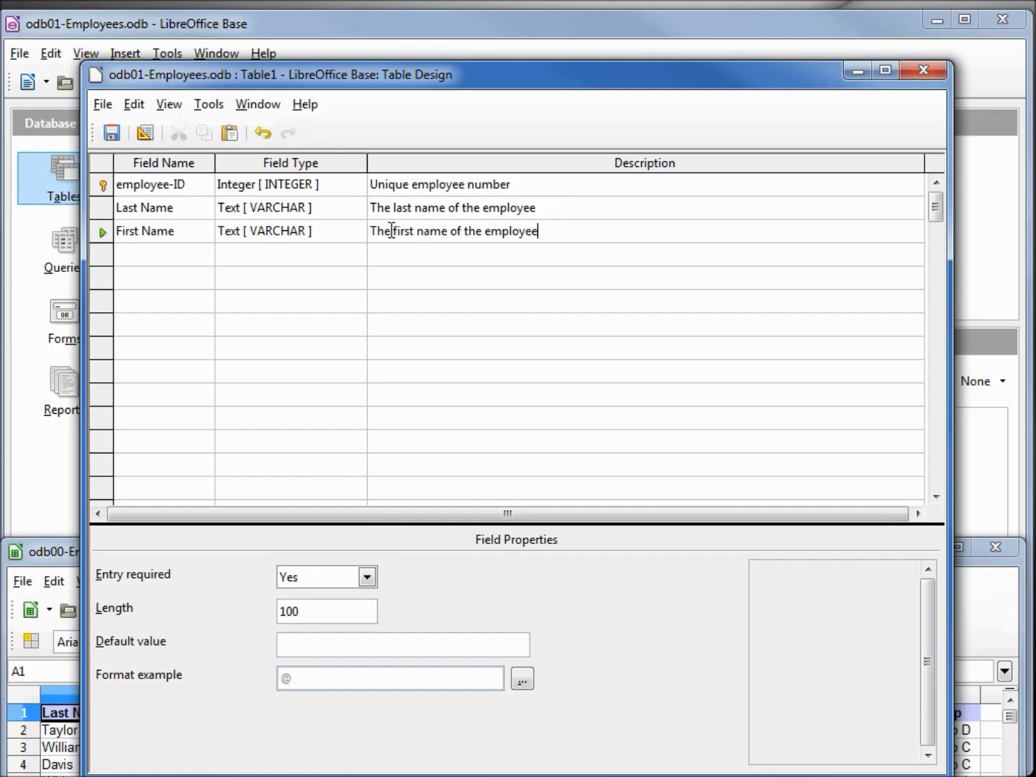
click(50, 551)
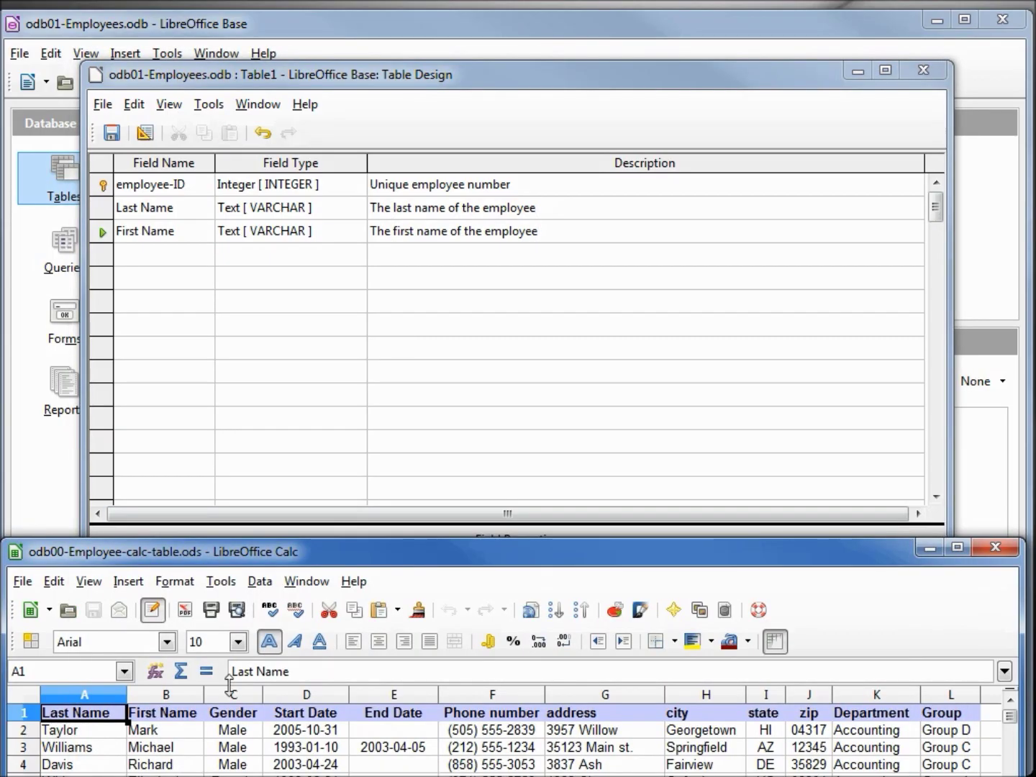
click(166, 254)
- Add Gender as Text (fix) length 6, described "Must be 'Male' or 'Female'"
text(Gender)
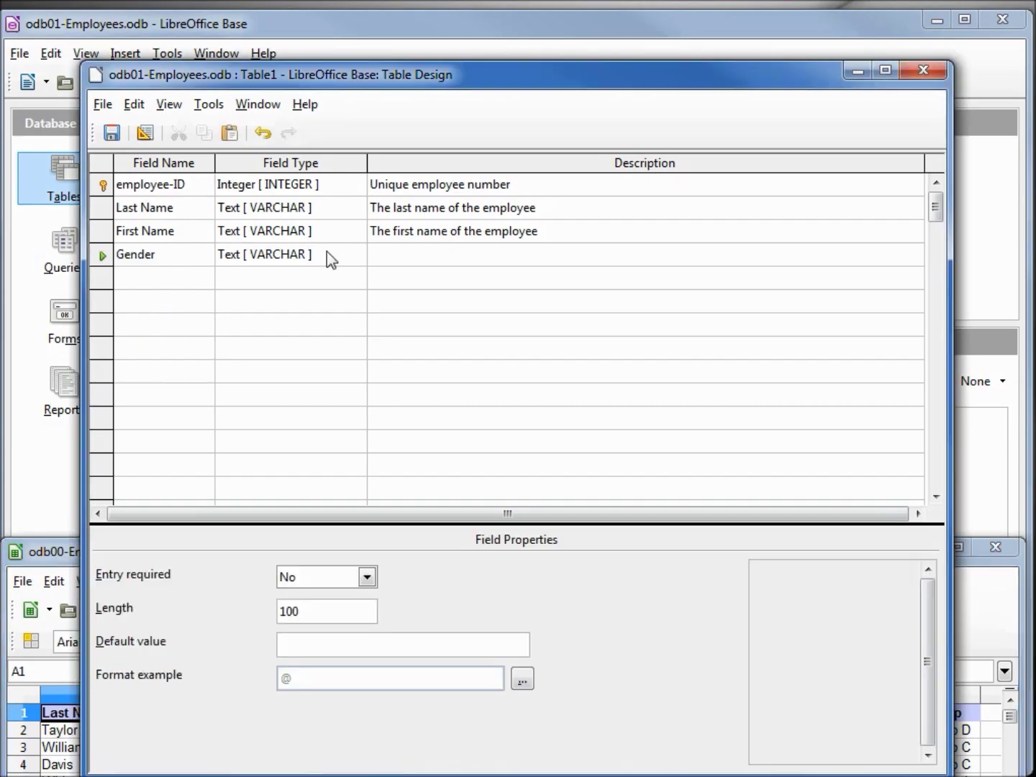
click(327, 252)
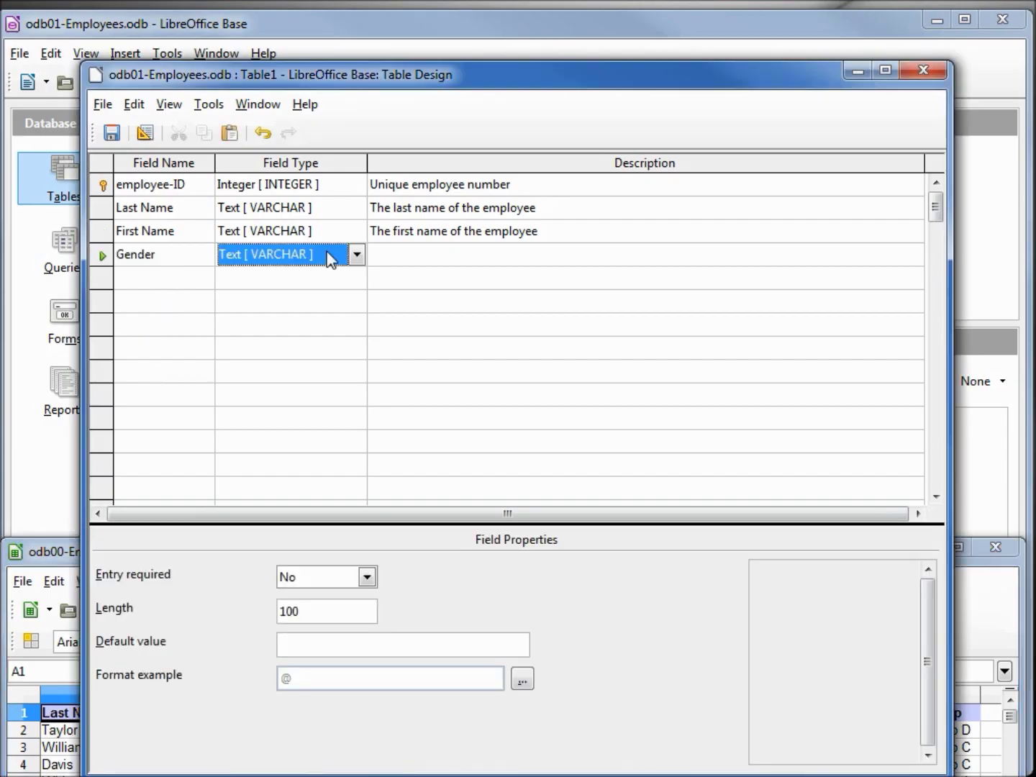
click(356, 254)
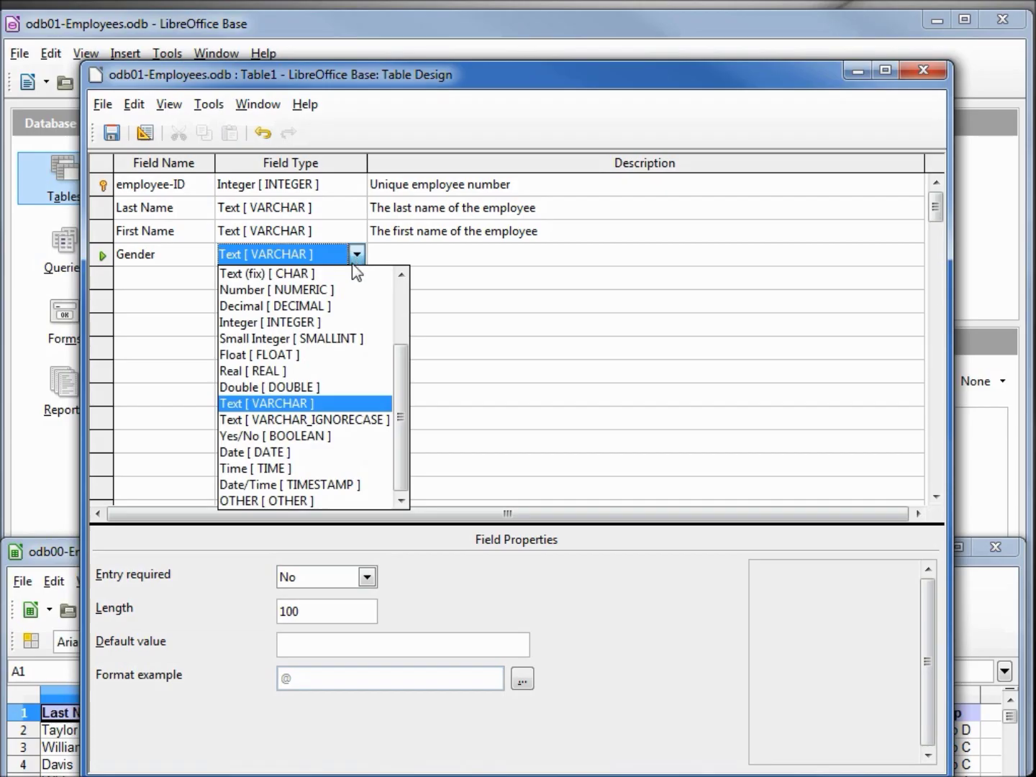
click(339, 278)
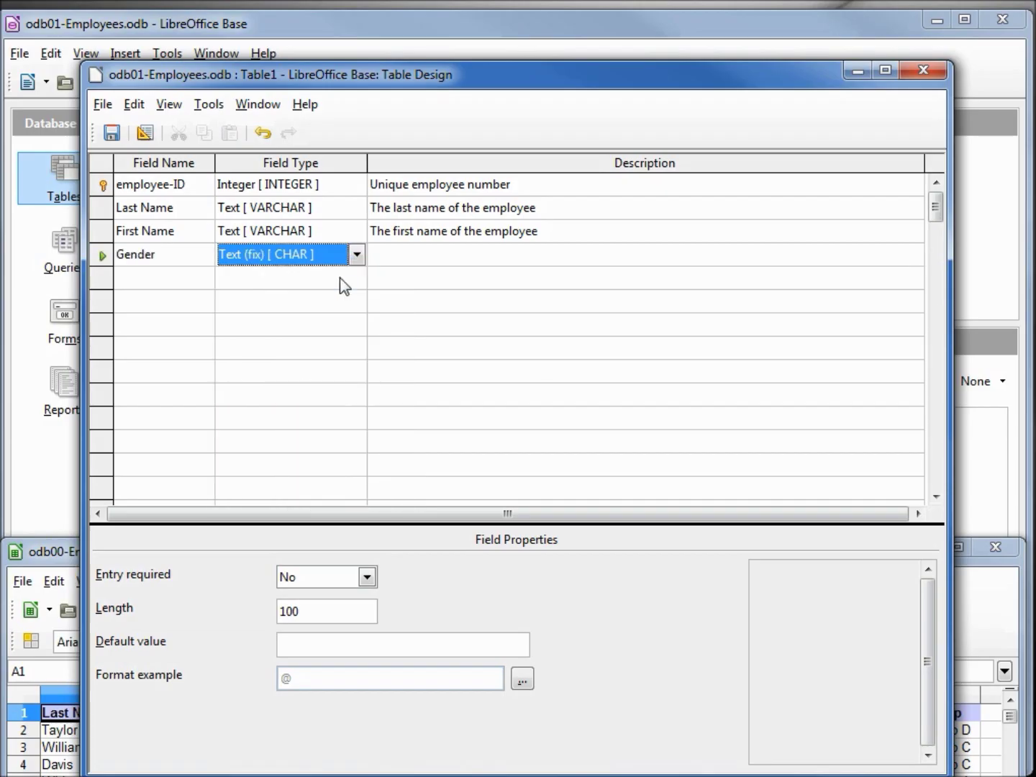
click(333, 613)
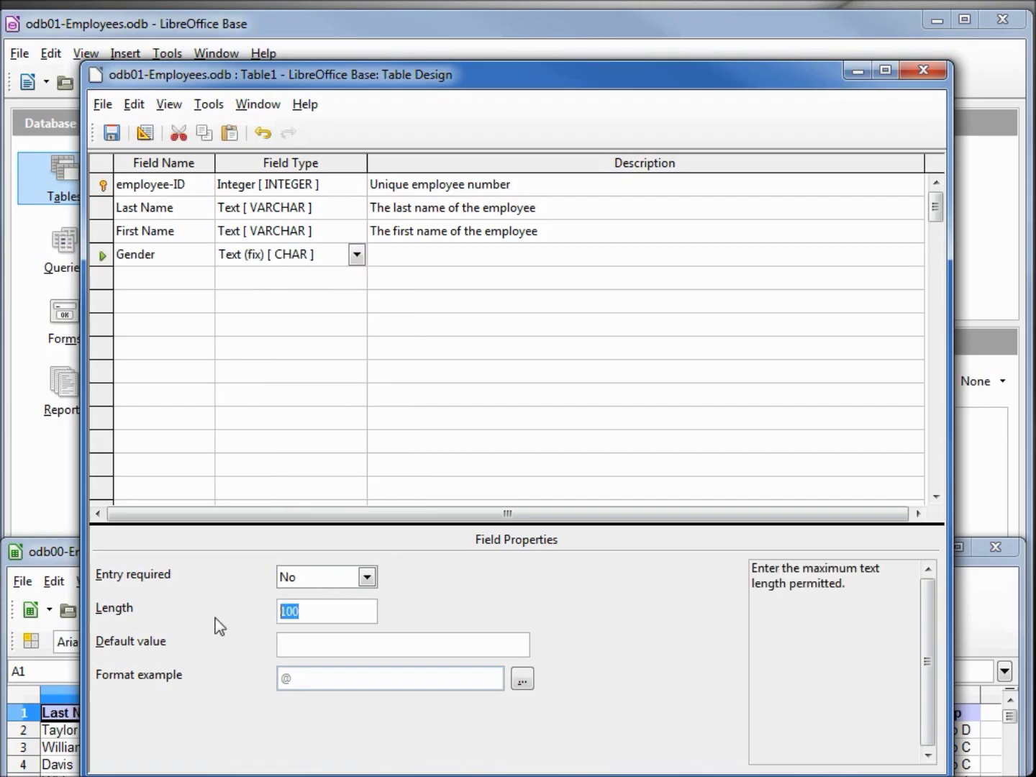
text(6)
click(405, 254)
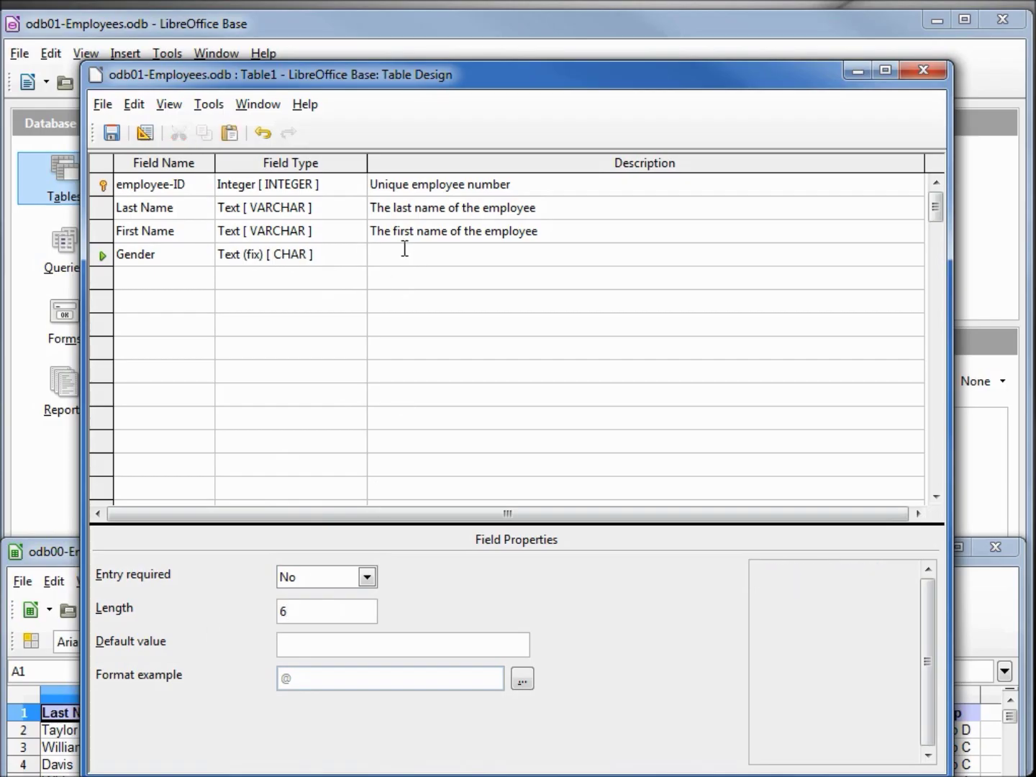
text(Must be 'Male' or 'Female')
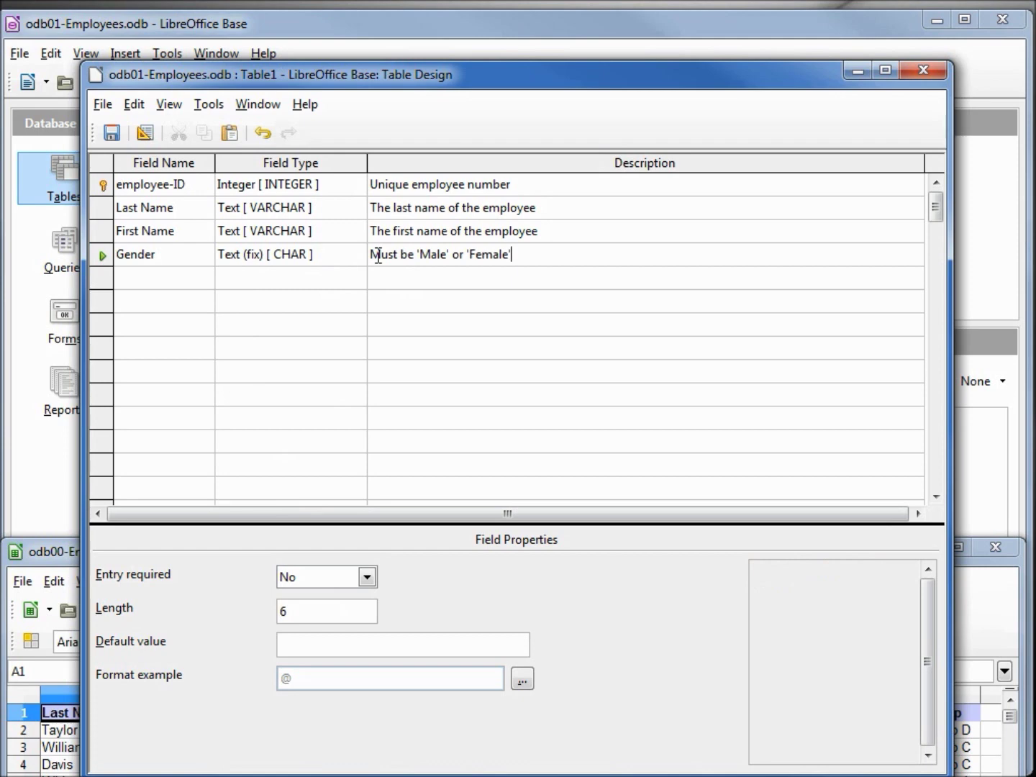
- Add a Start Date field of type Date
click(162, 279)
text(Start Date)
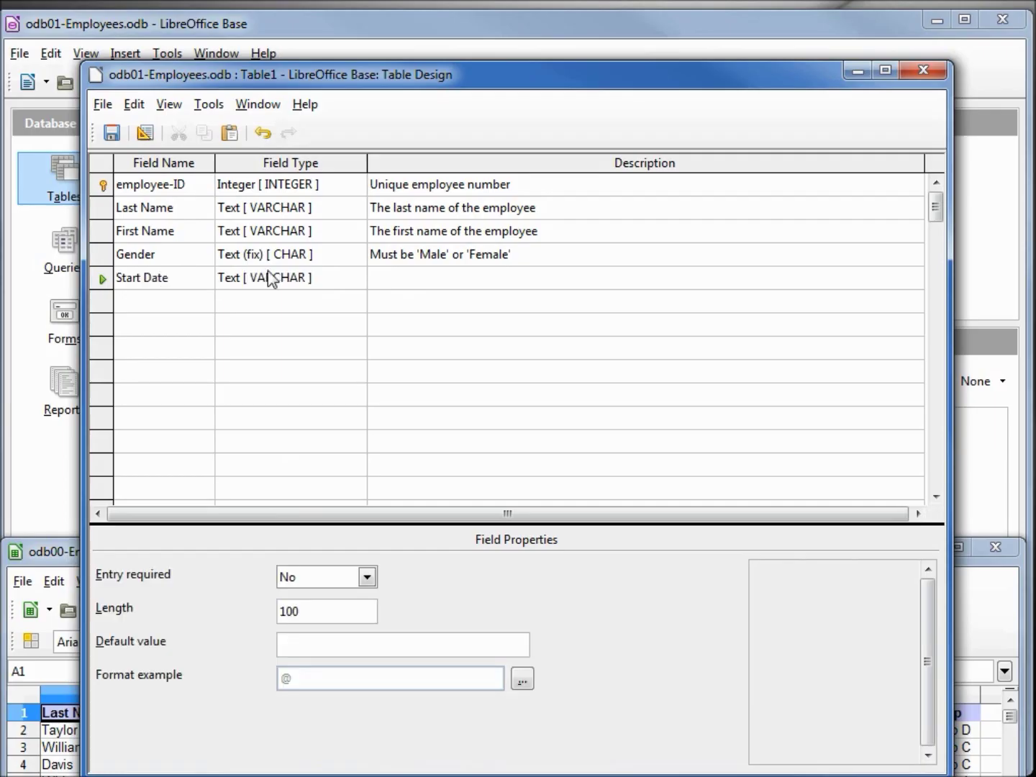
click(333, 281)
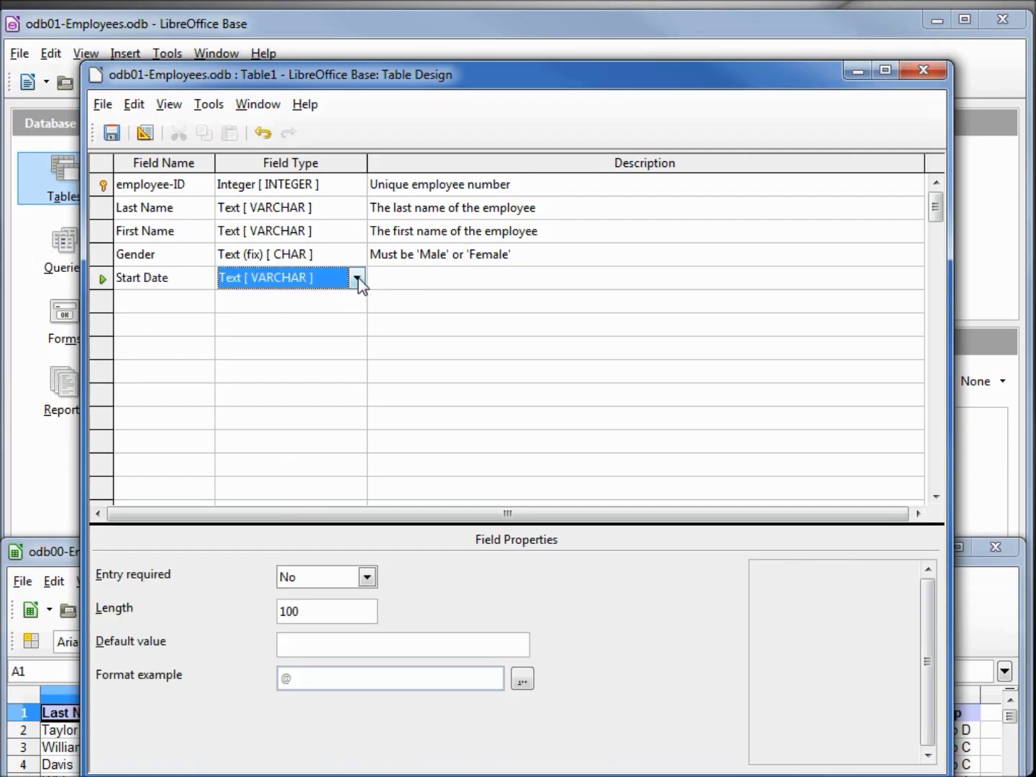
click(356, 278)
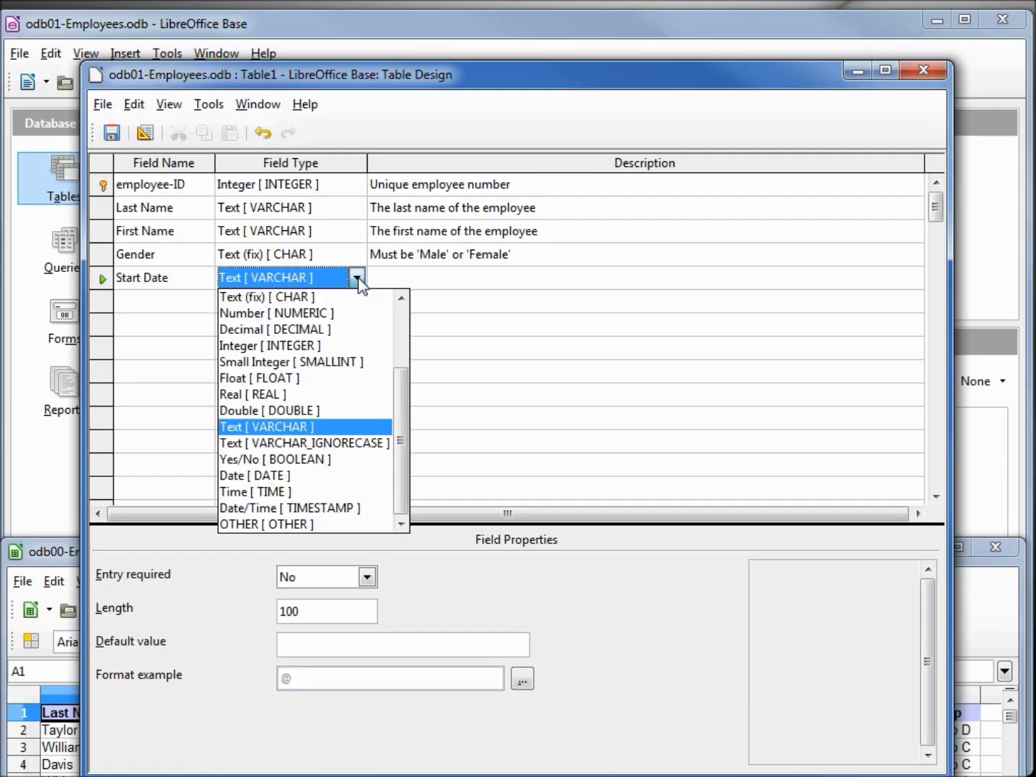
click(306, 477)
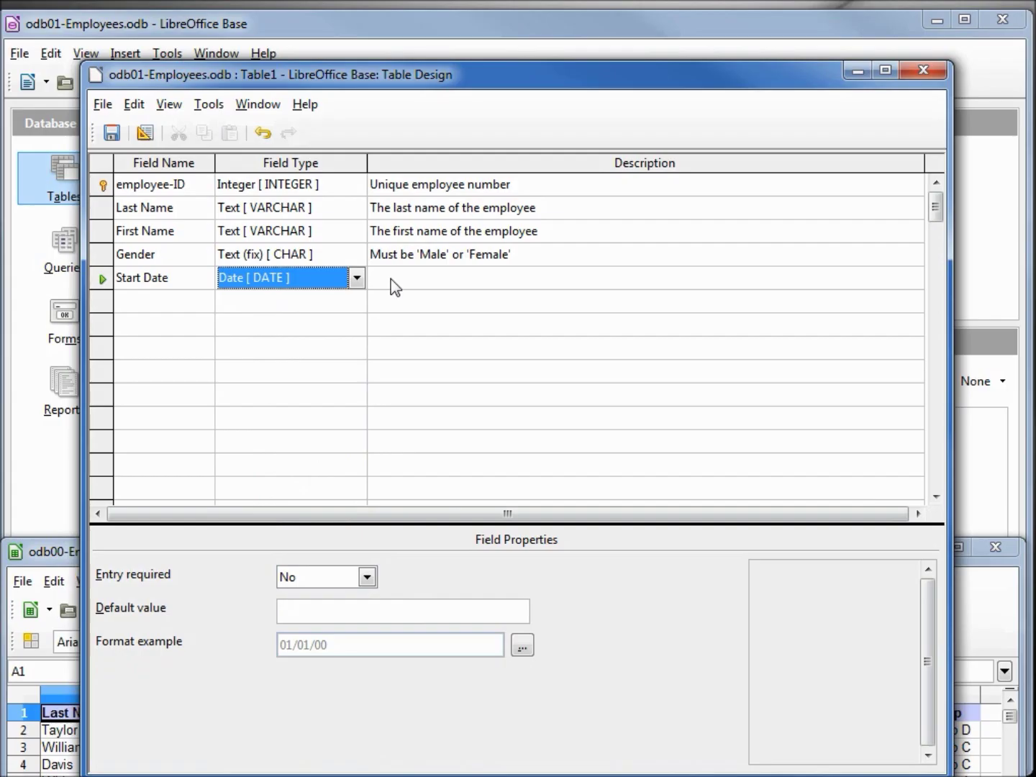
- Add an End Date field of type Date
click(179, 303)
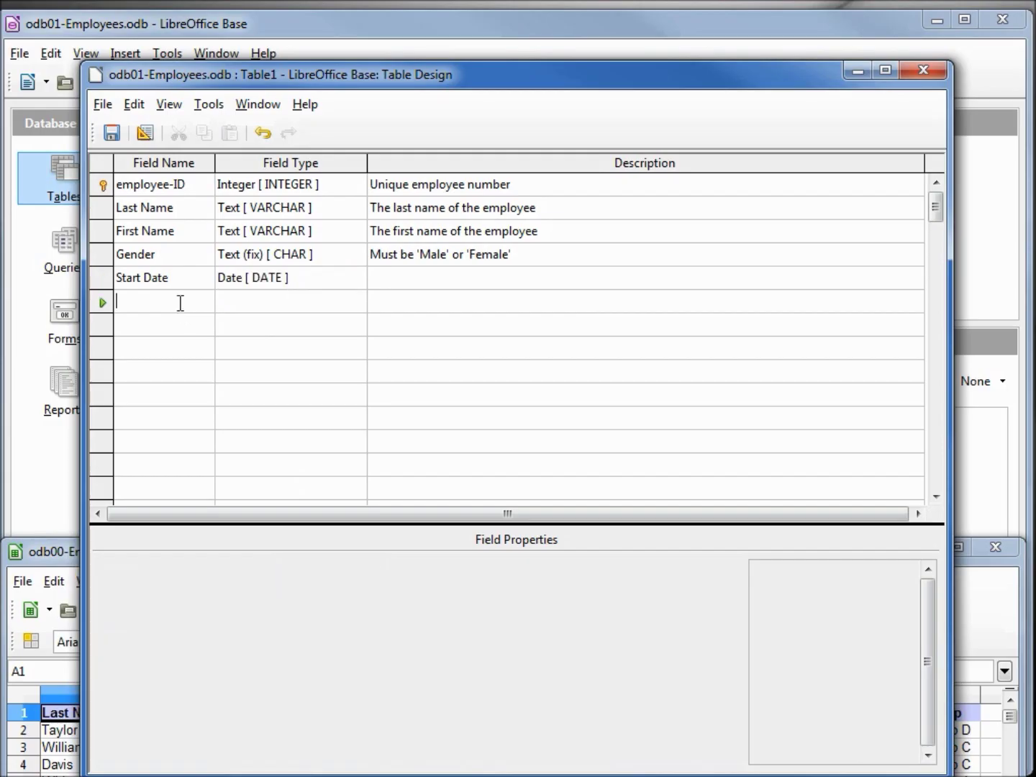
text(End Date)
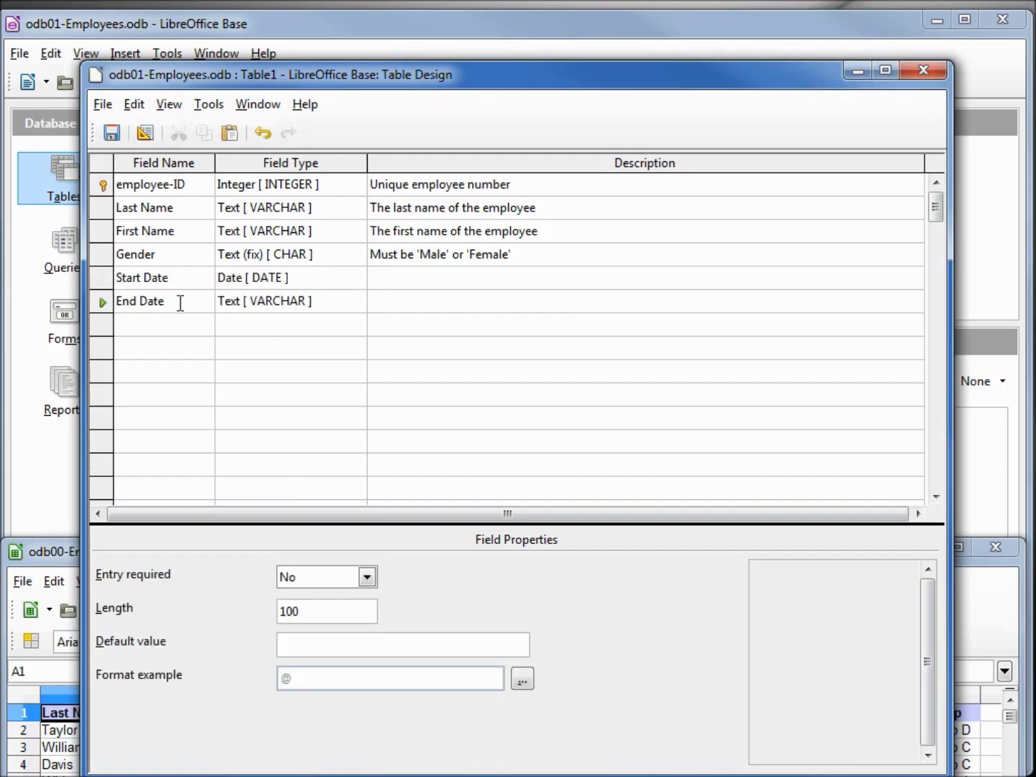
click(333, 307)
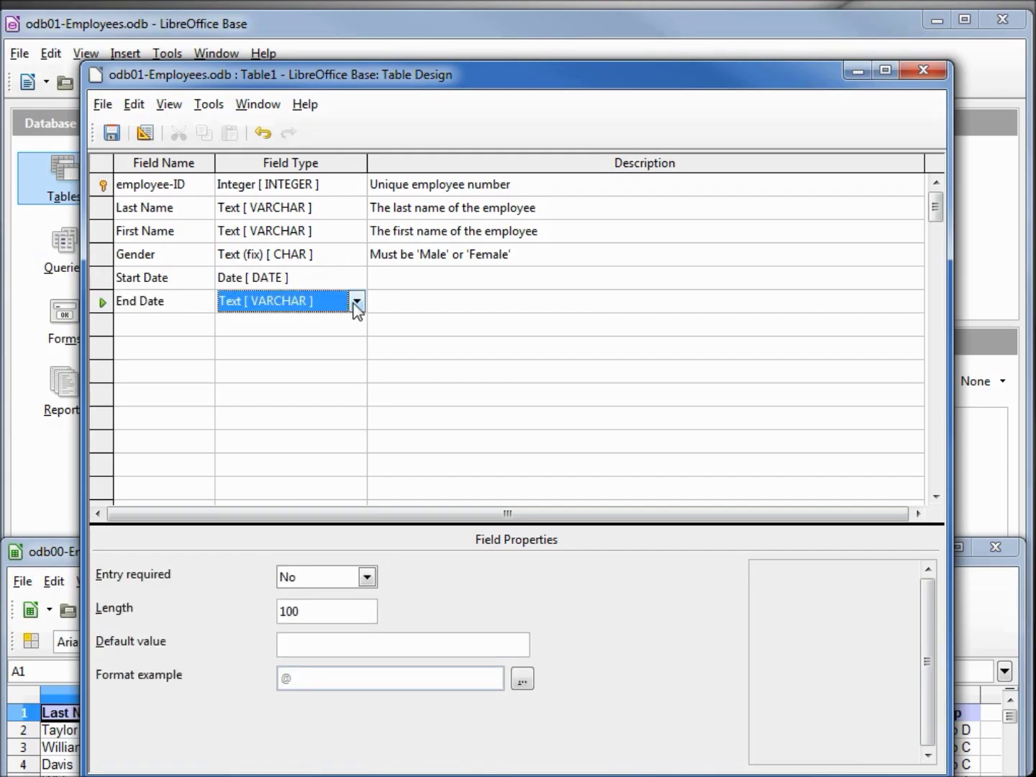
click(355, 302)
click(349, 499)
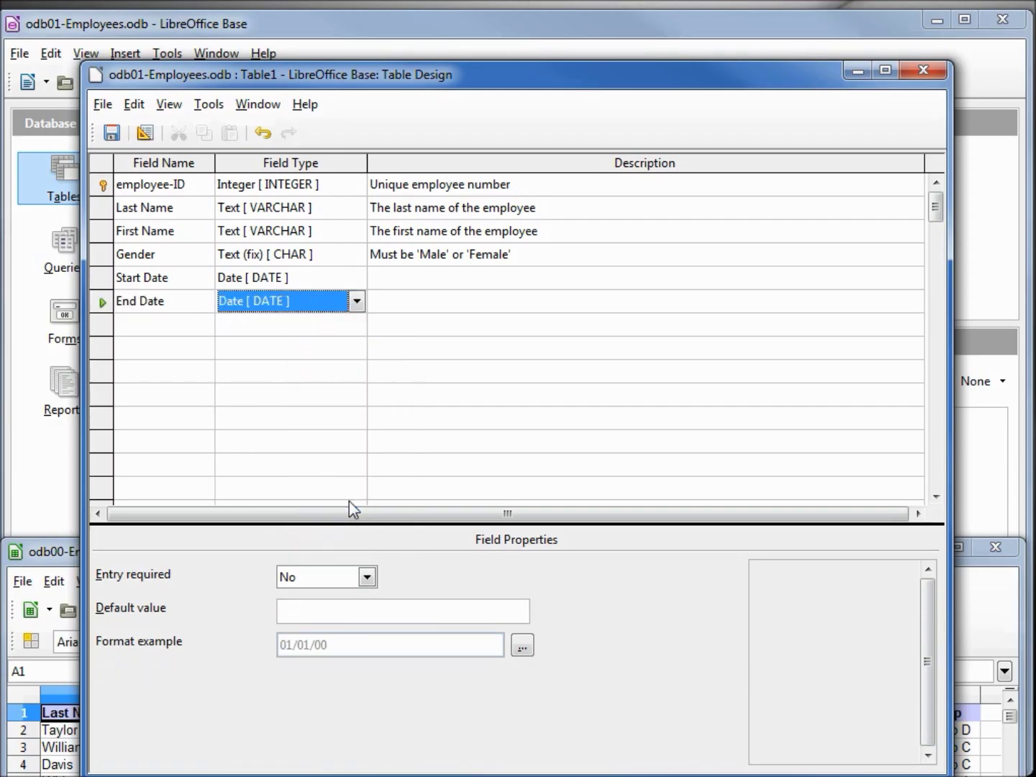
- Add a Phone Number field as Text (fix) with length 14
click(180, 325)
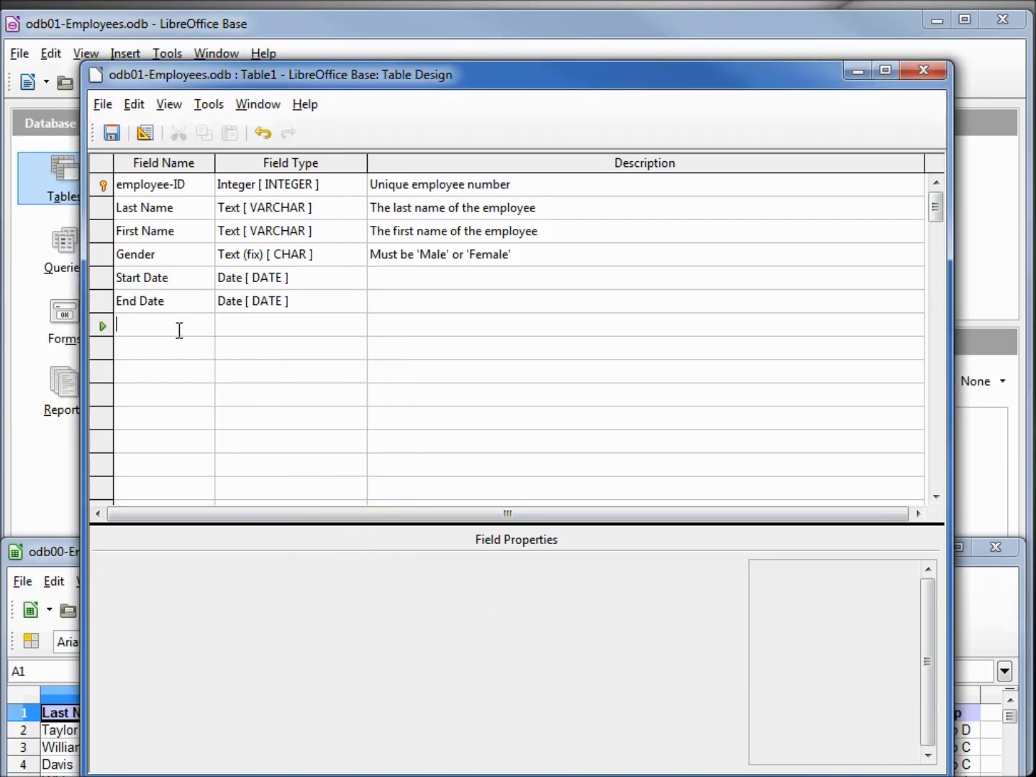
text(Phone Number)
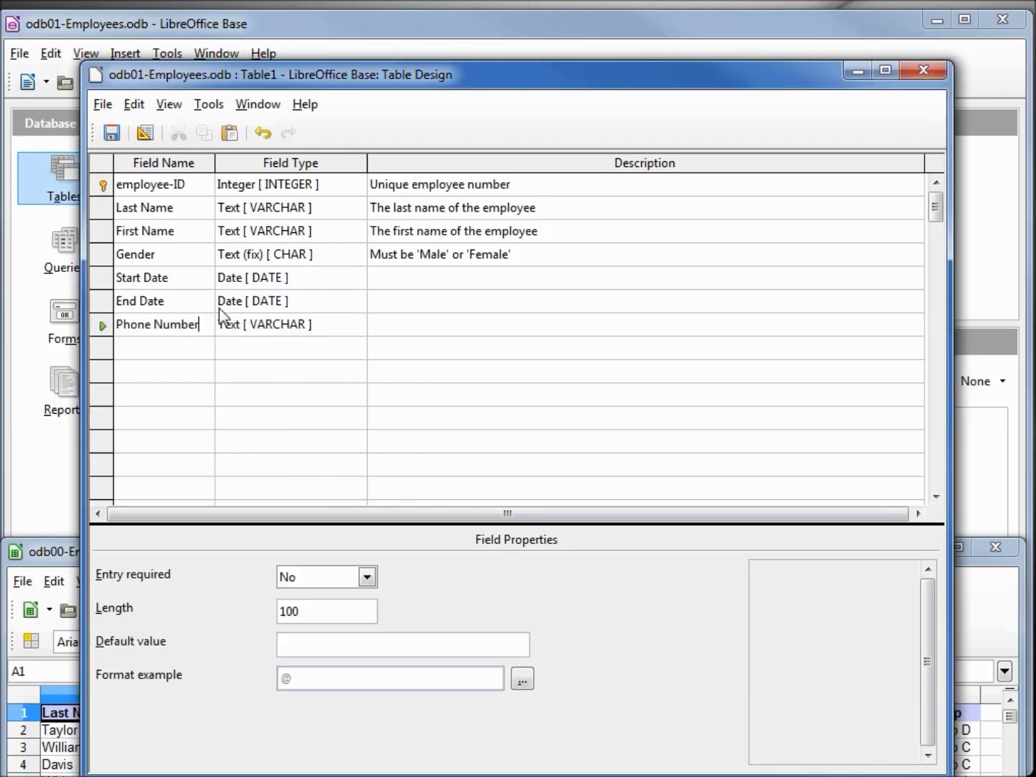
click(311, 327)
click(356, 324)
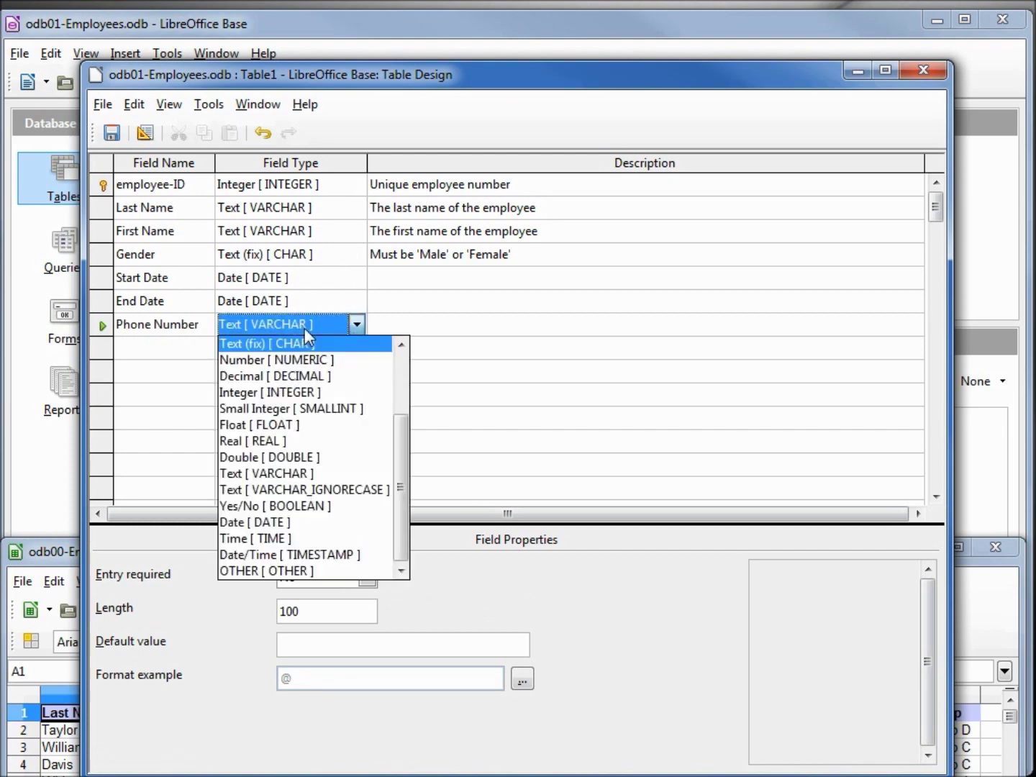
click(304, 341)
double_click(333, 611)
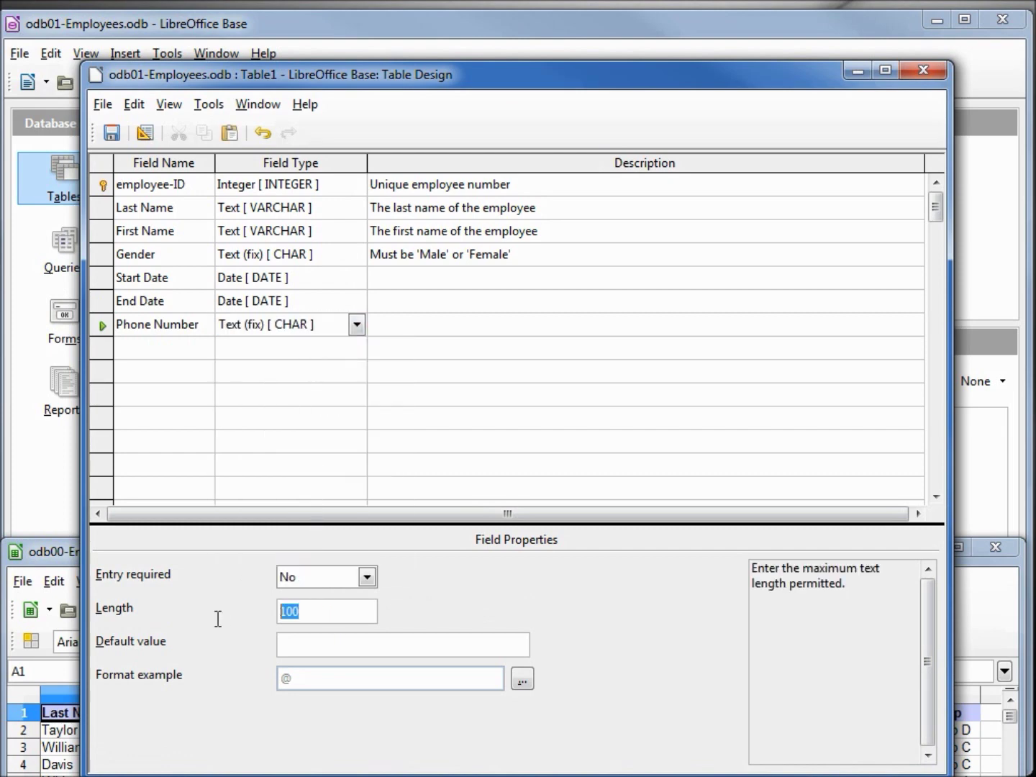
text(14)
key(Tab)
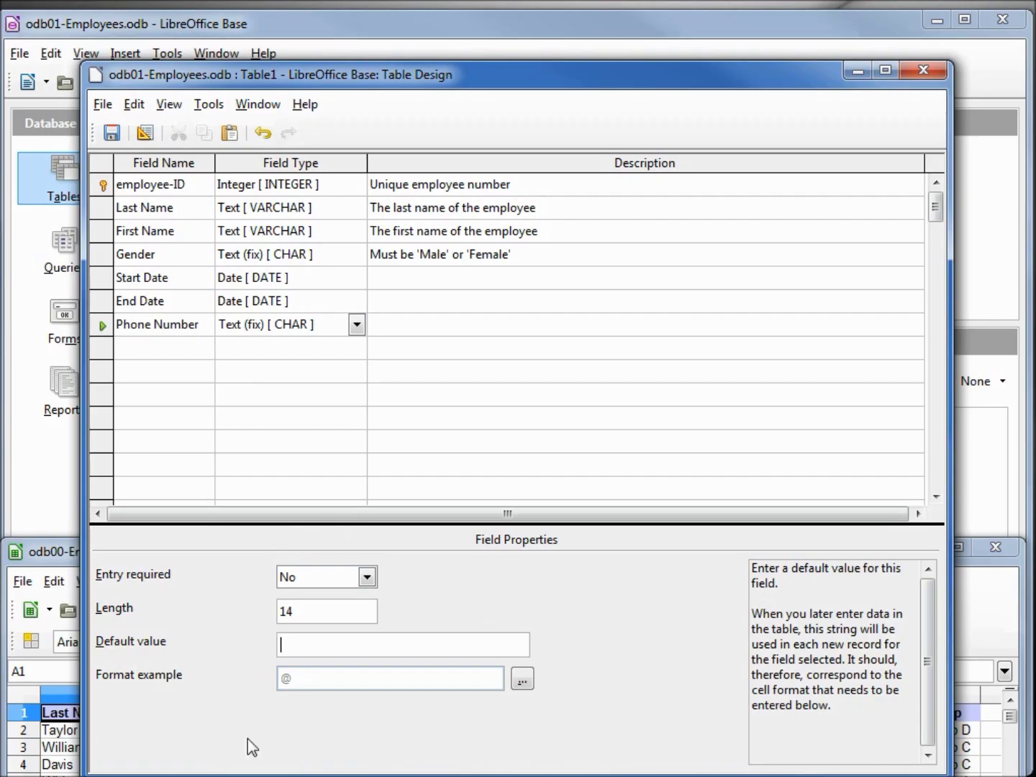
- Add text fields Address, City, State, Zip, Department and Group
click(159, 349)
text(Address)
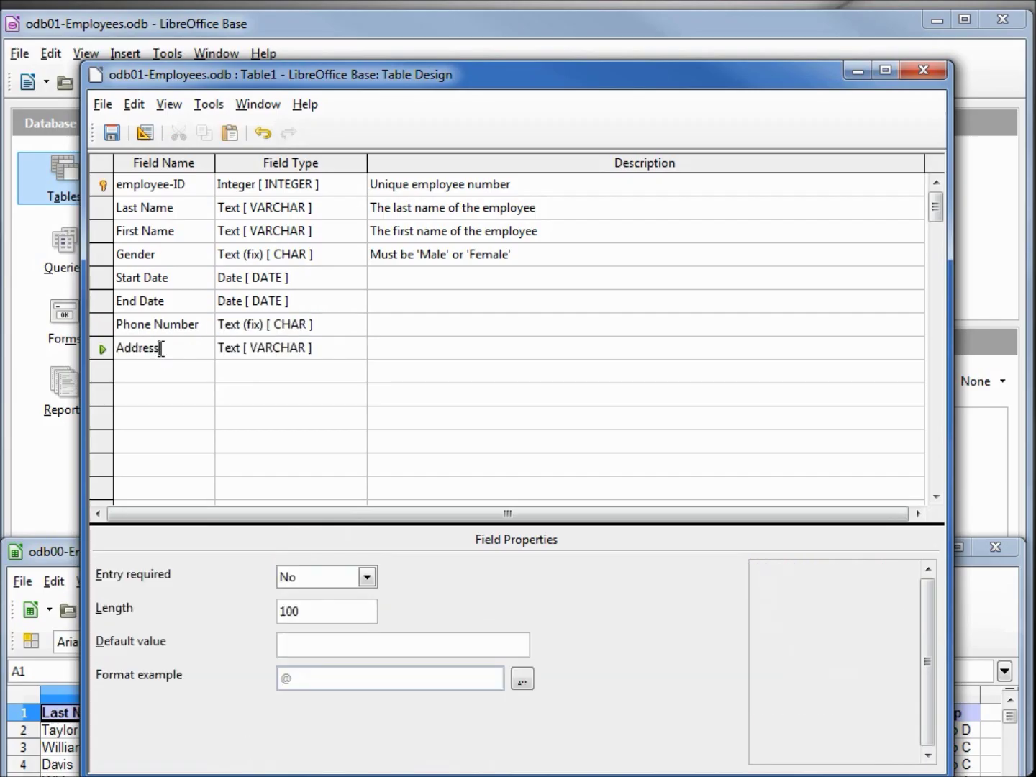
click(174, 372)
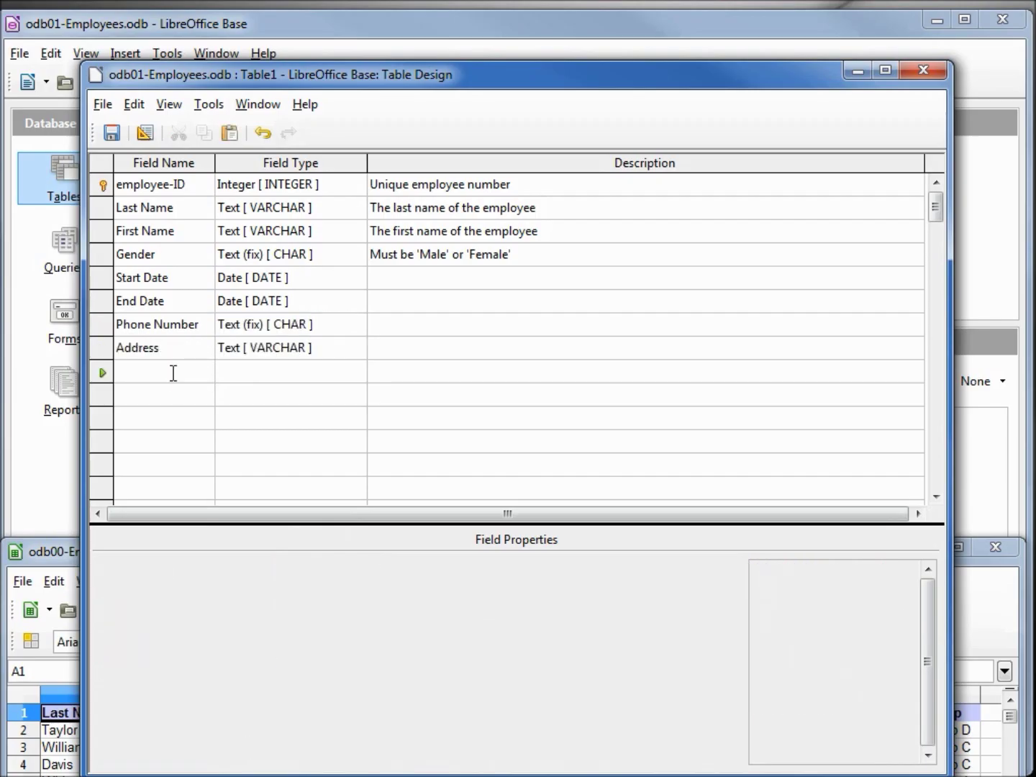
text(City)
click(153, 400)
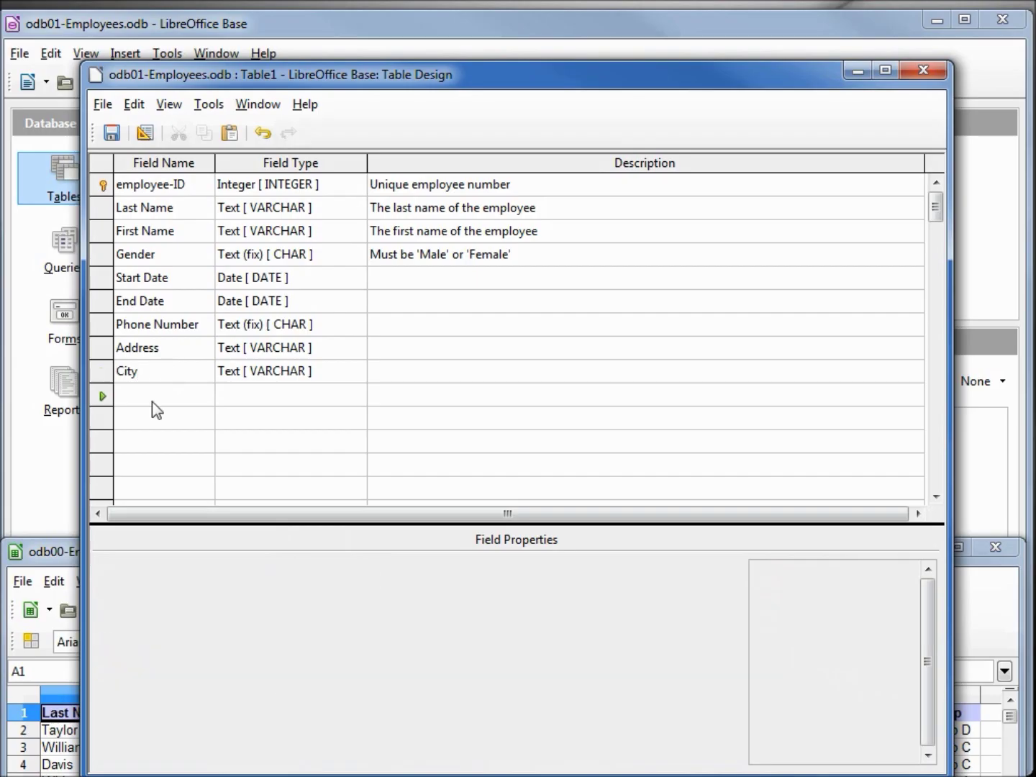
text(State)
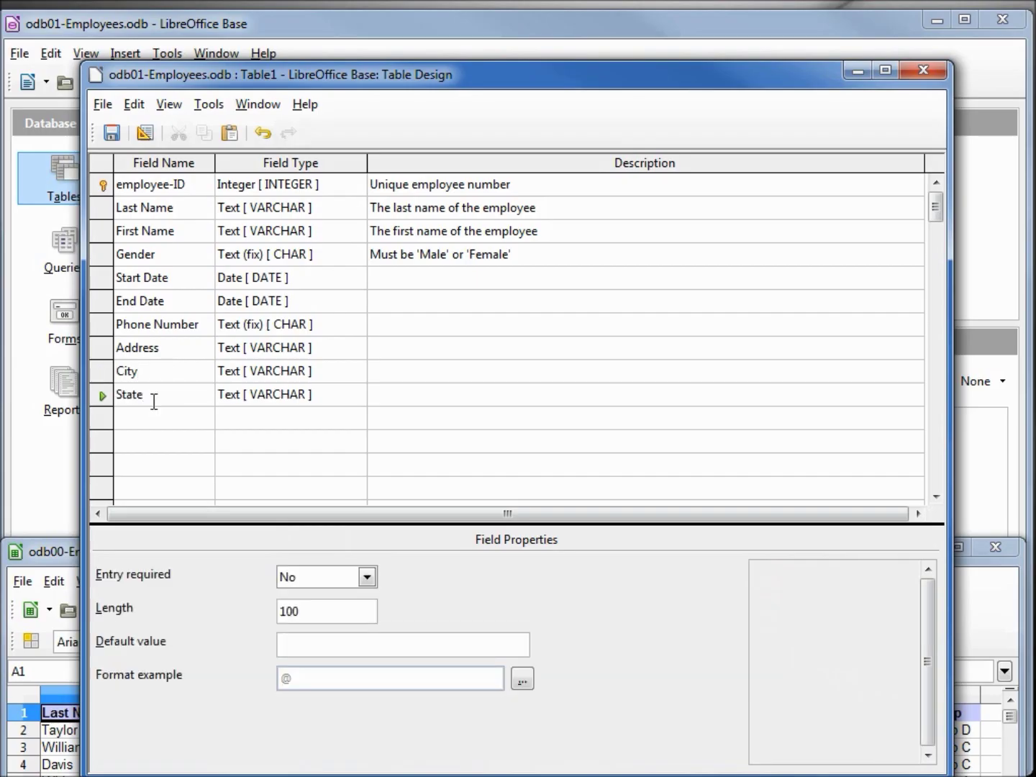
click(153, 416)
text(Zip)
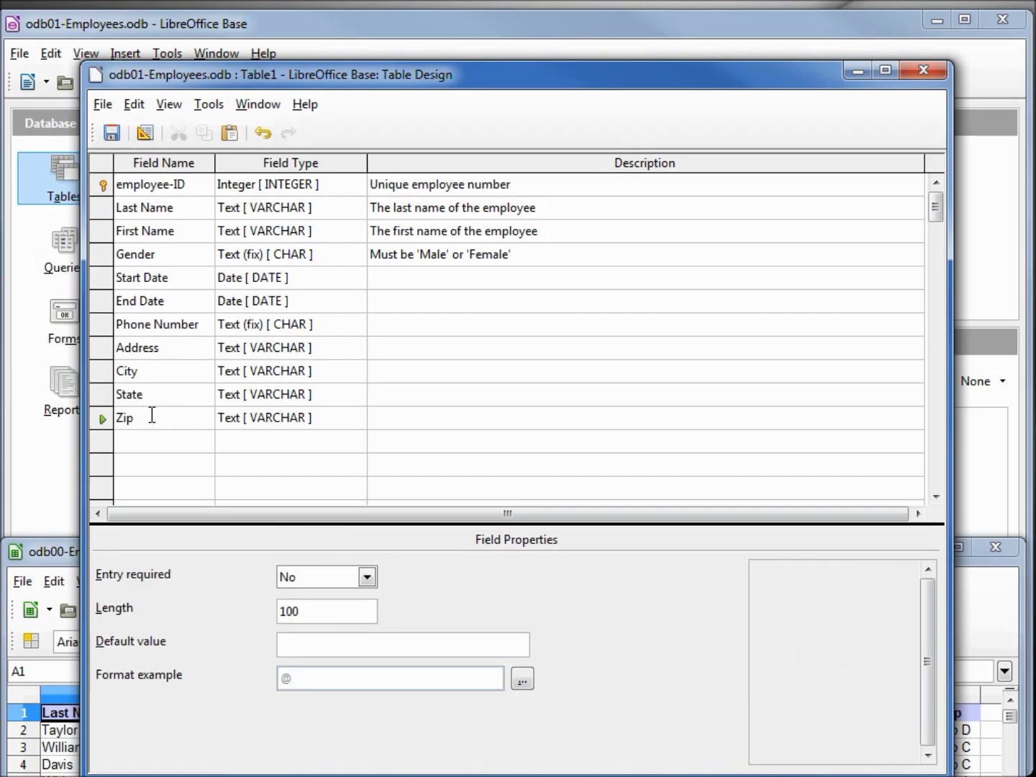
click(159, 435)
text(Department)
click(120, 464)
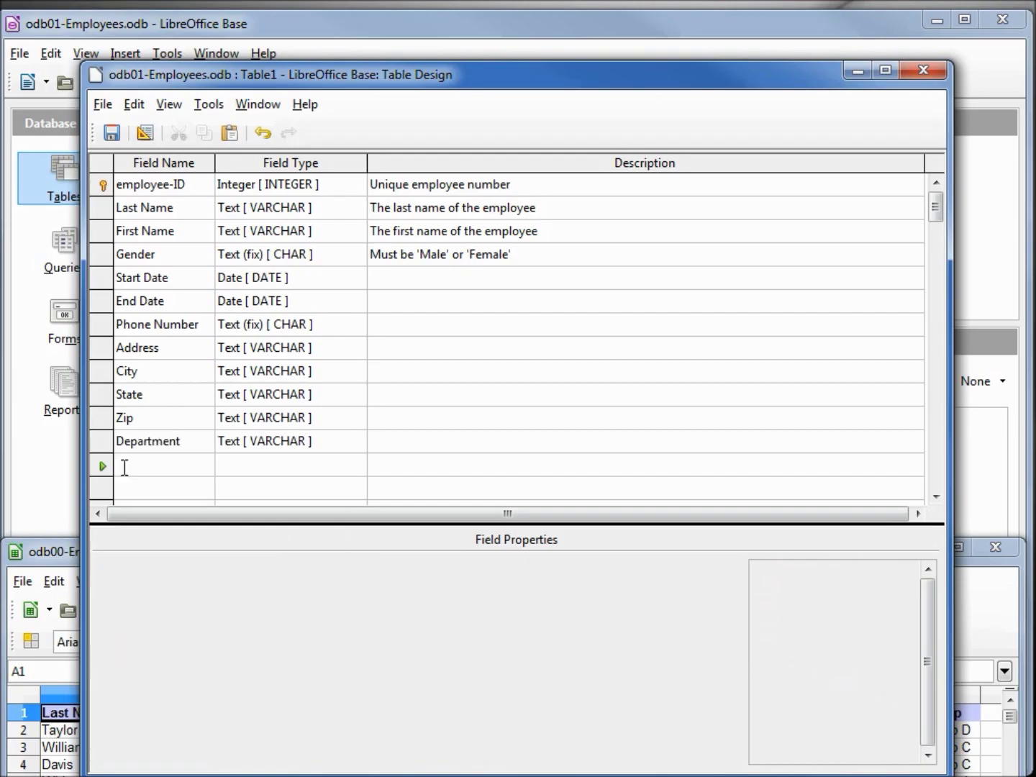
text(Group)
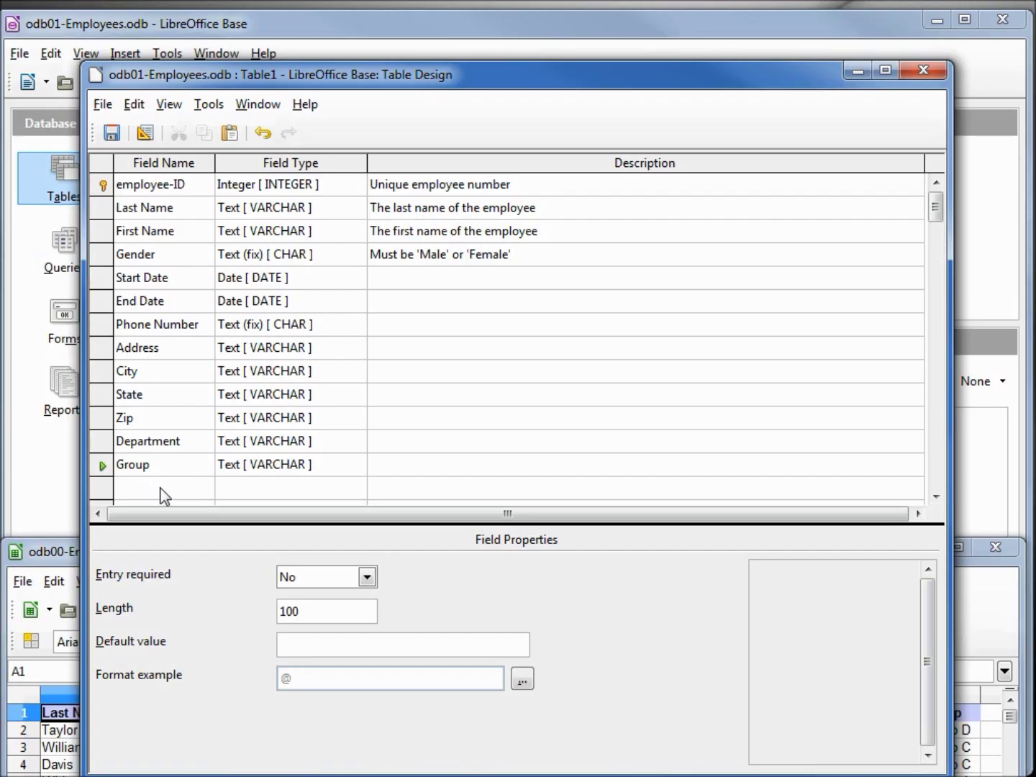
click(104, 304)
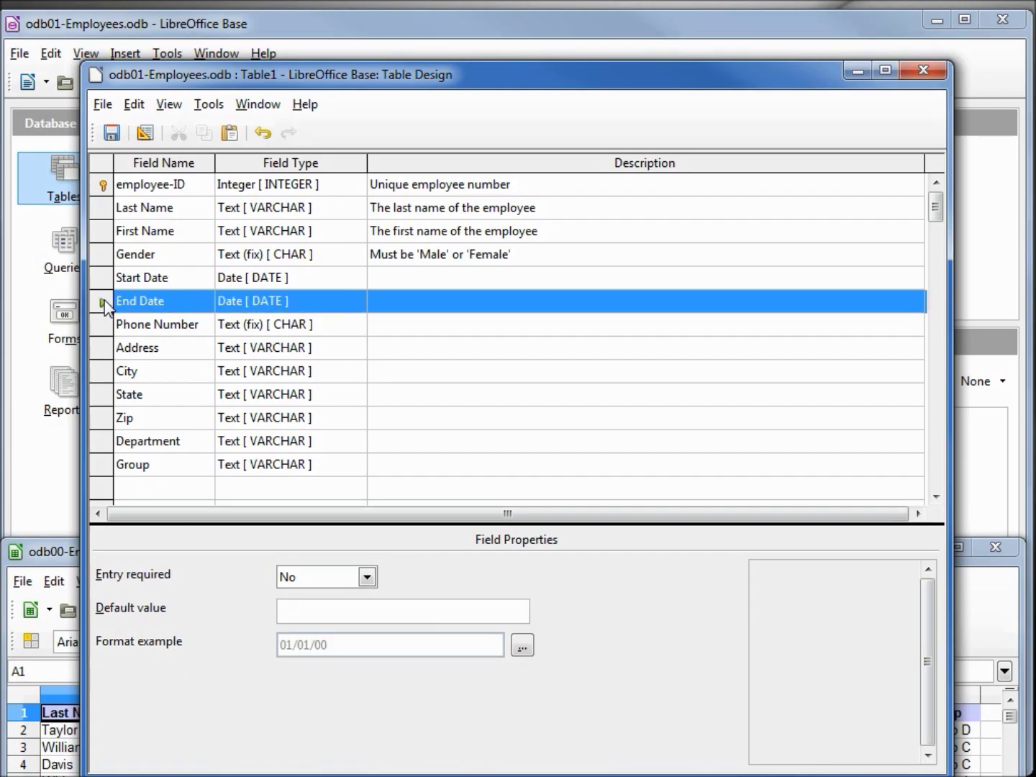
right_click(103, 301)
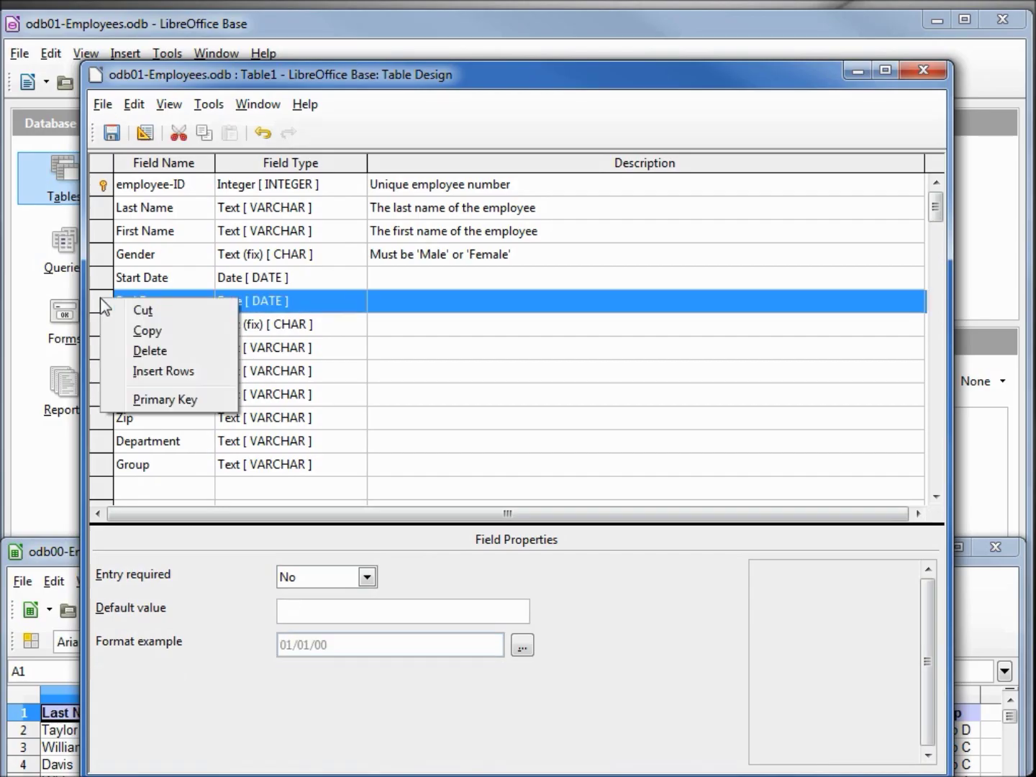
click(162, 372)
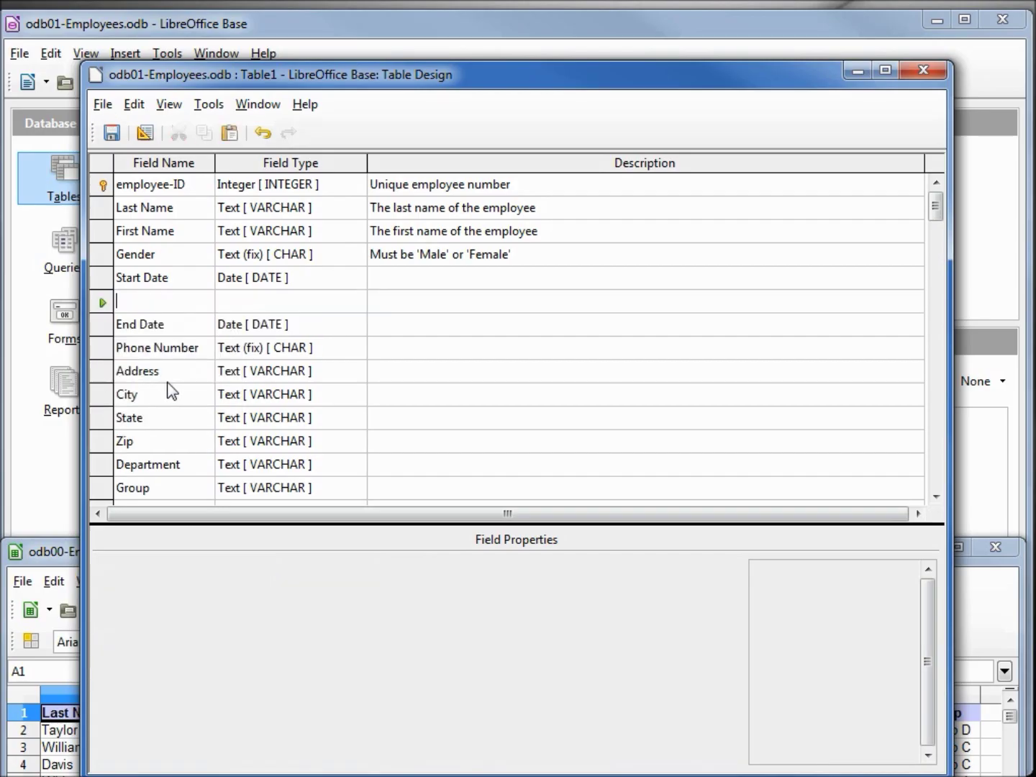
text(new fi)
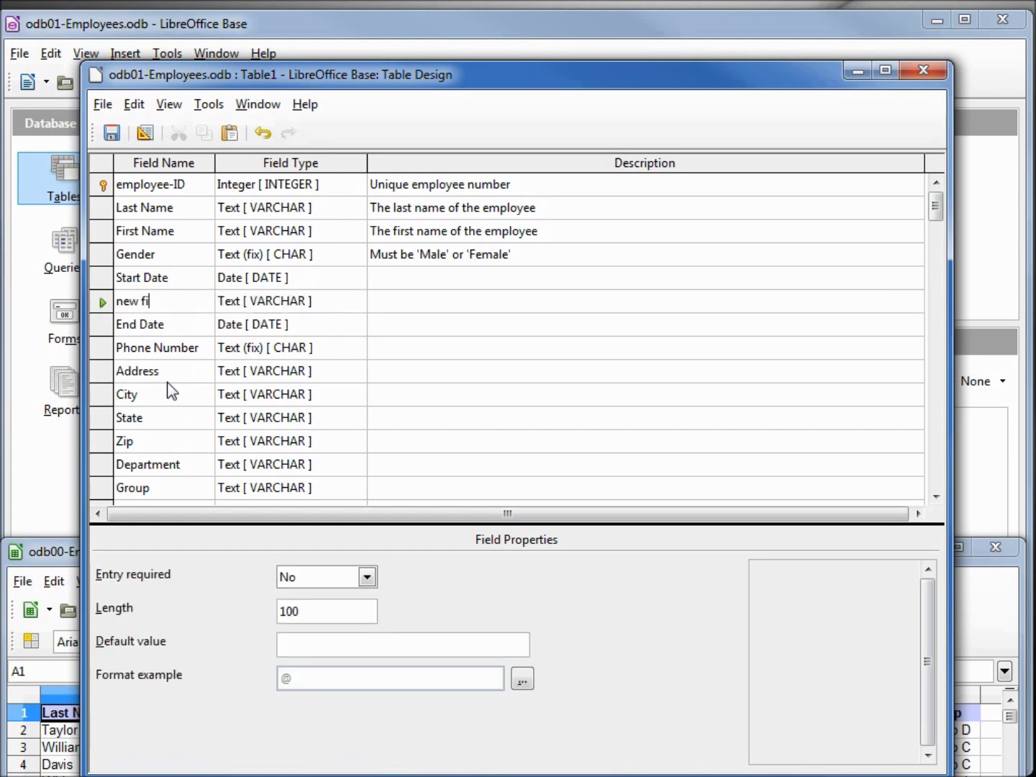
text(eld)
click(105, 302)
key(Delete)
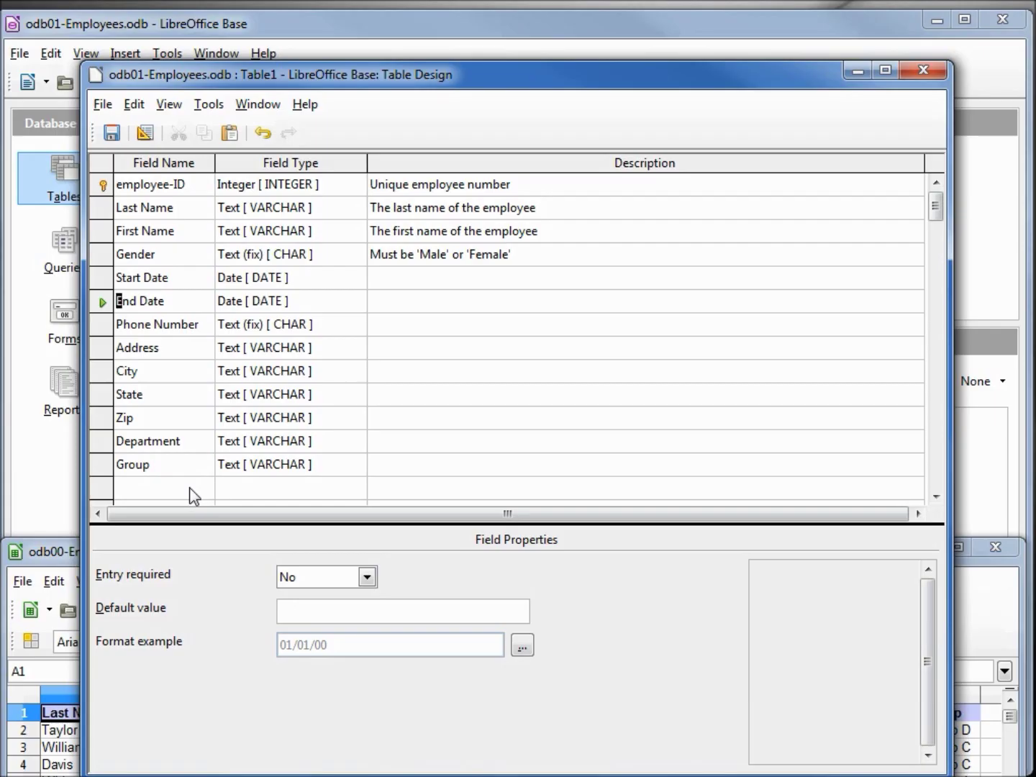
click(111, 133)
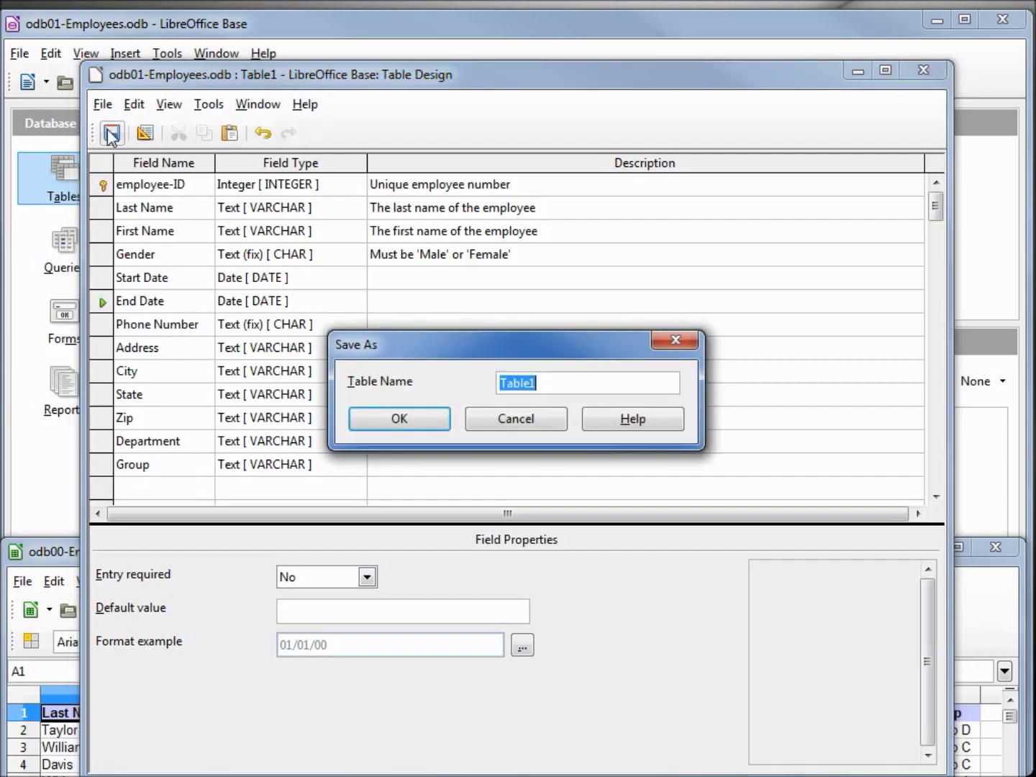
- Save the table as Employess, close the design window and return to the database window
text(Employe)
text(ss)
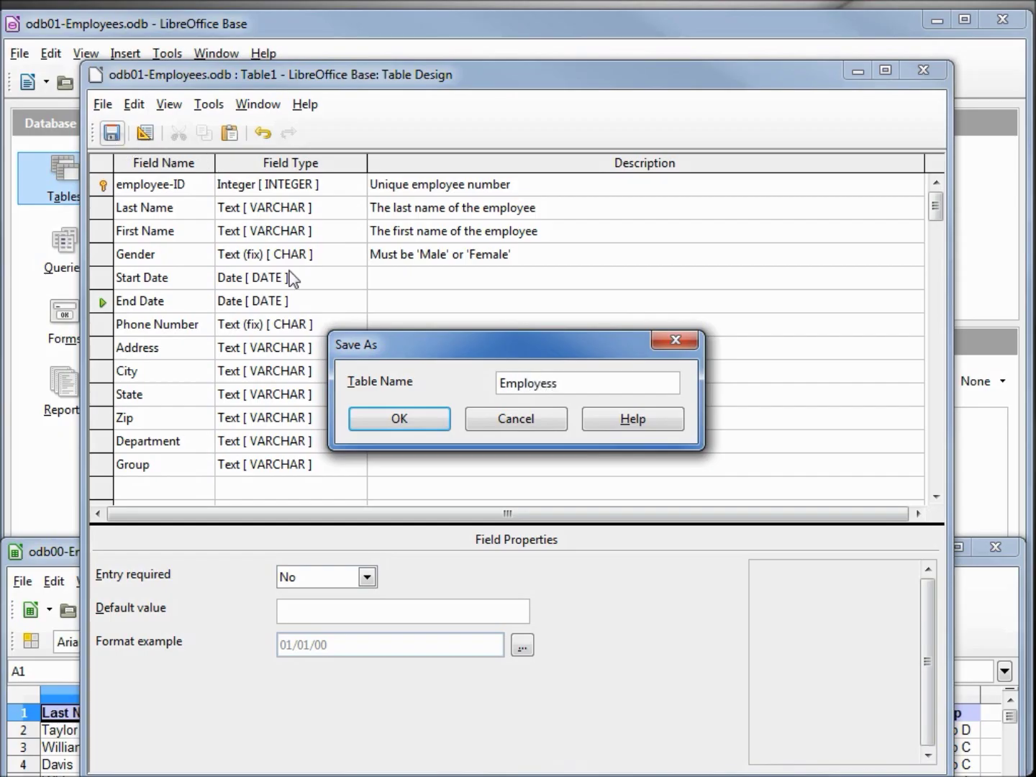
click(390, 417)
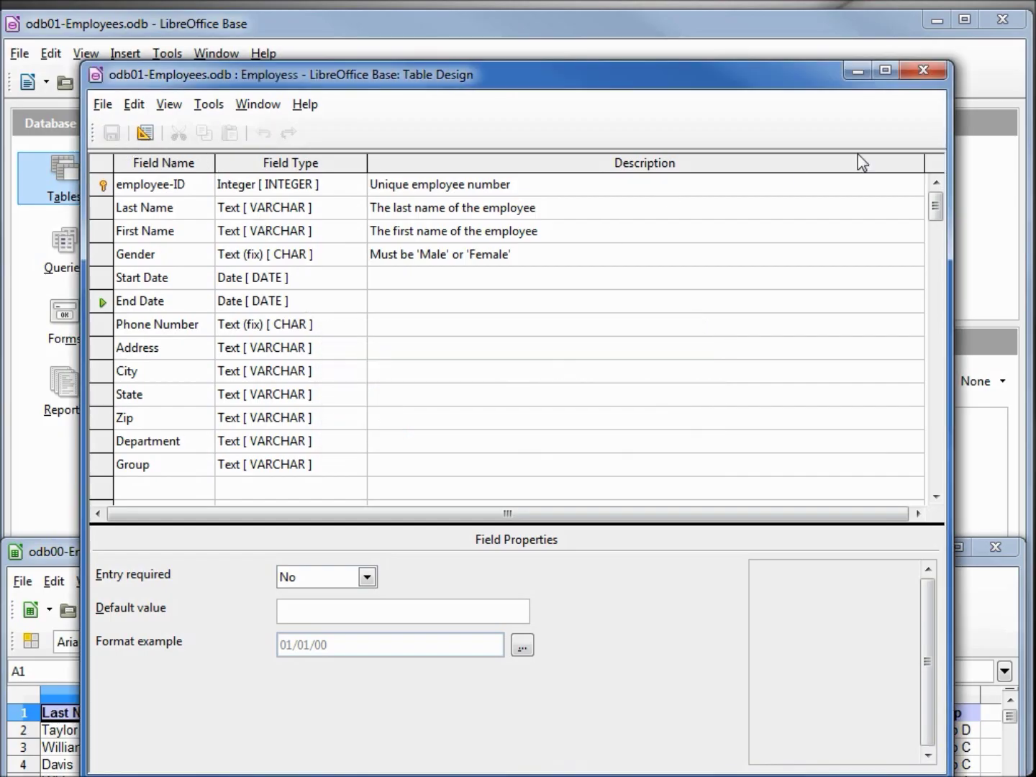
click(923, 70)
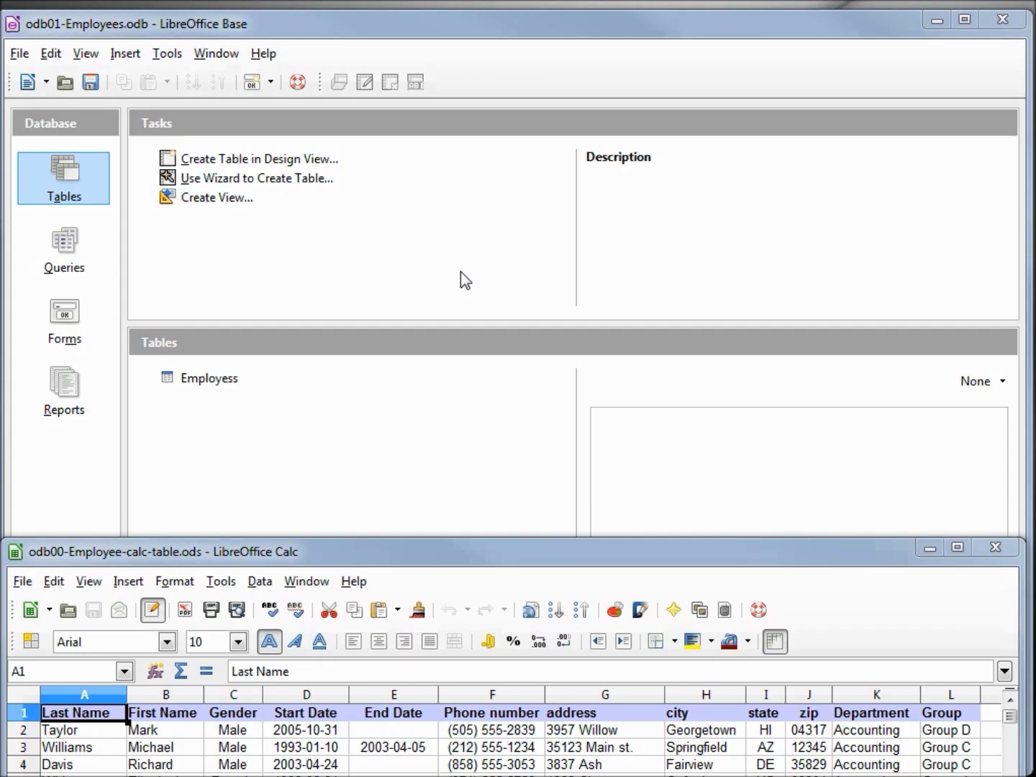
click(204, 382)
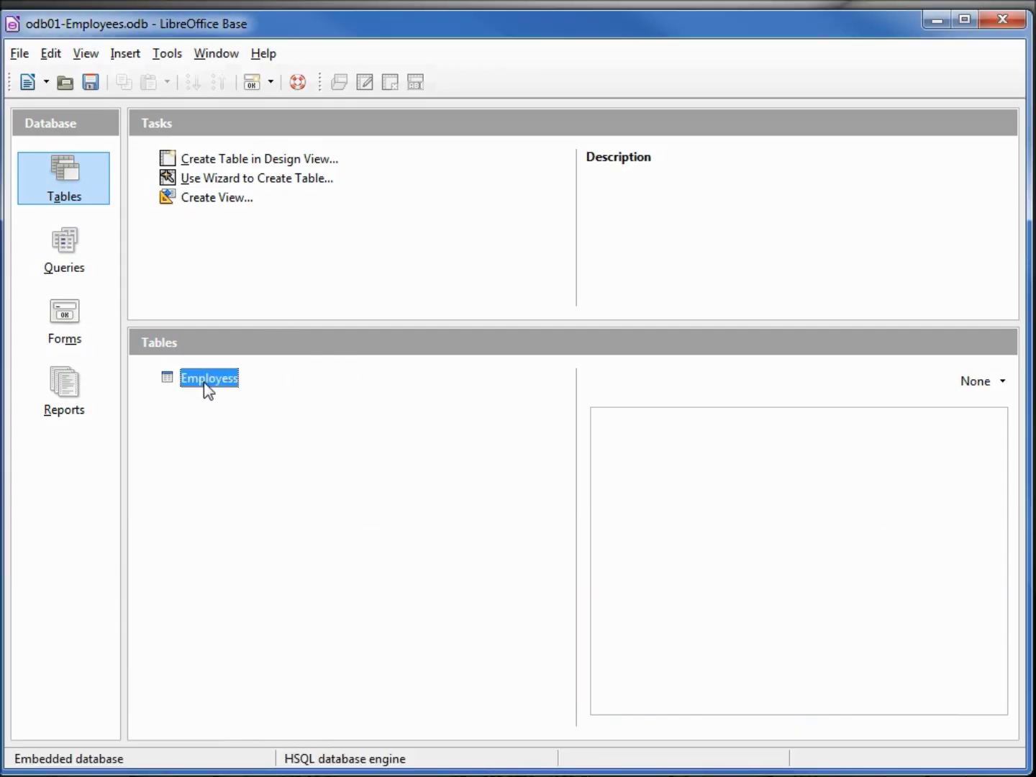
double_click(204, 382)
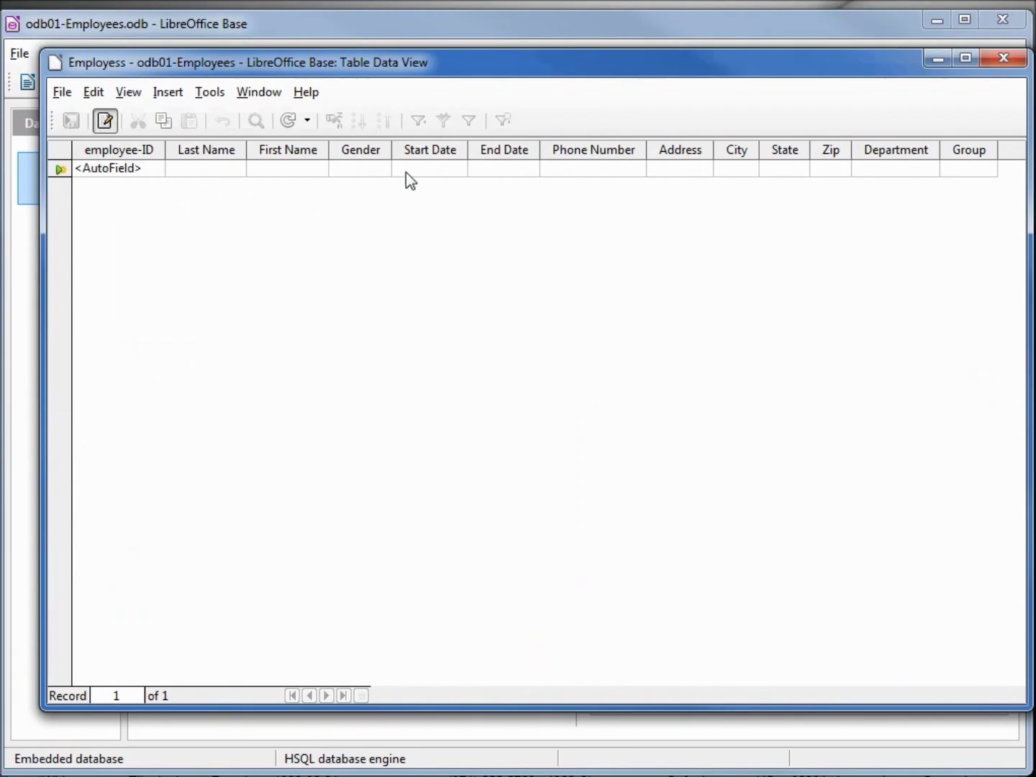
click(1020, 60)
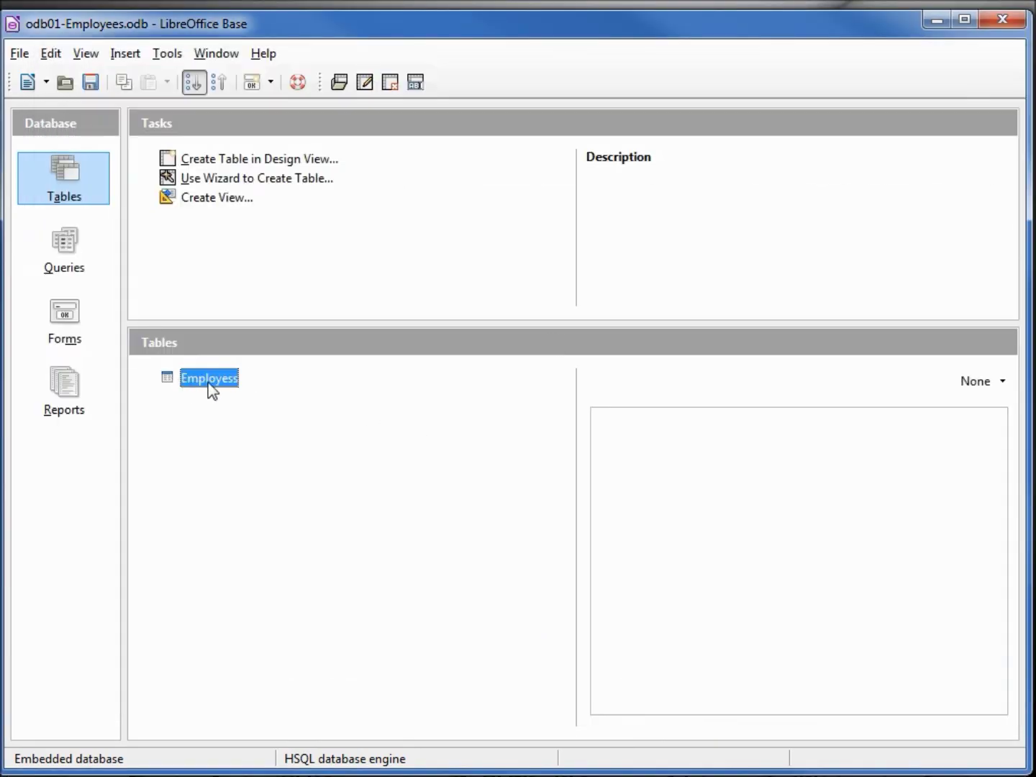
right_click(210, 389)
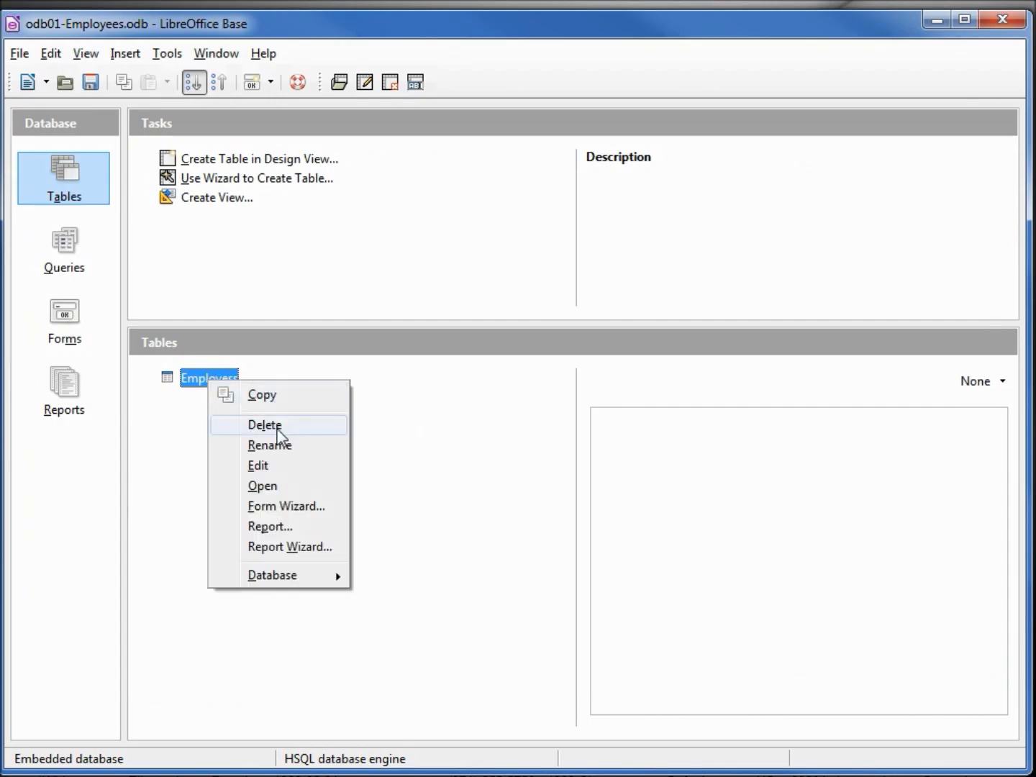
click(267, 465)
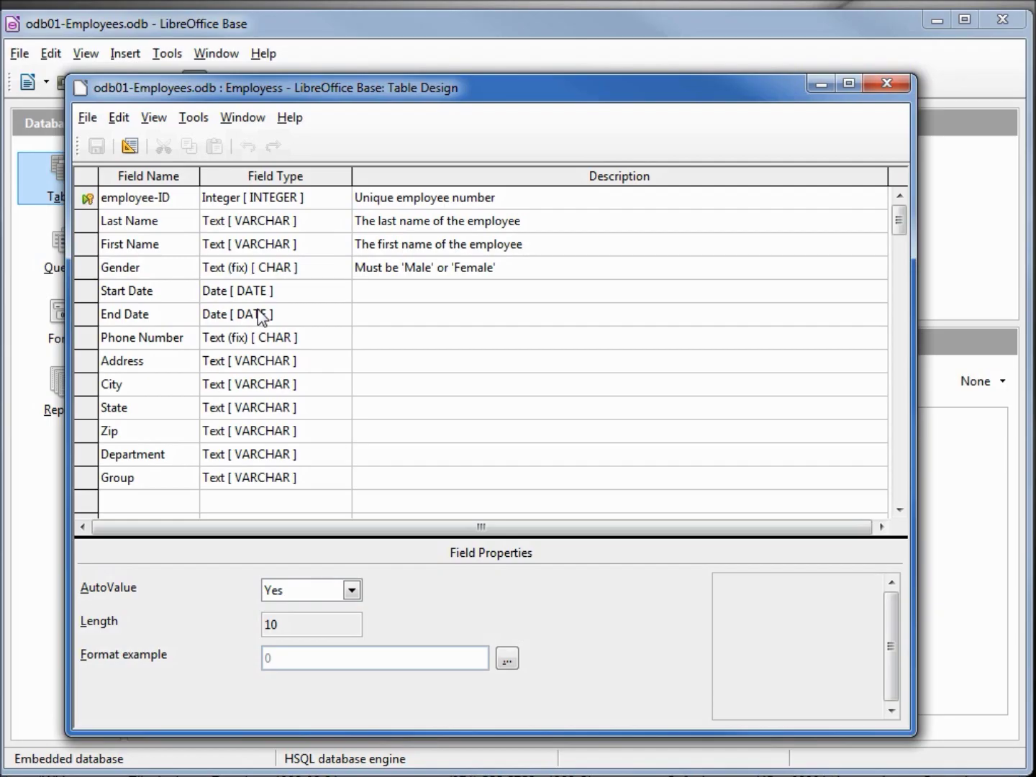
click(886, 84)
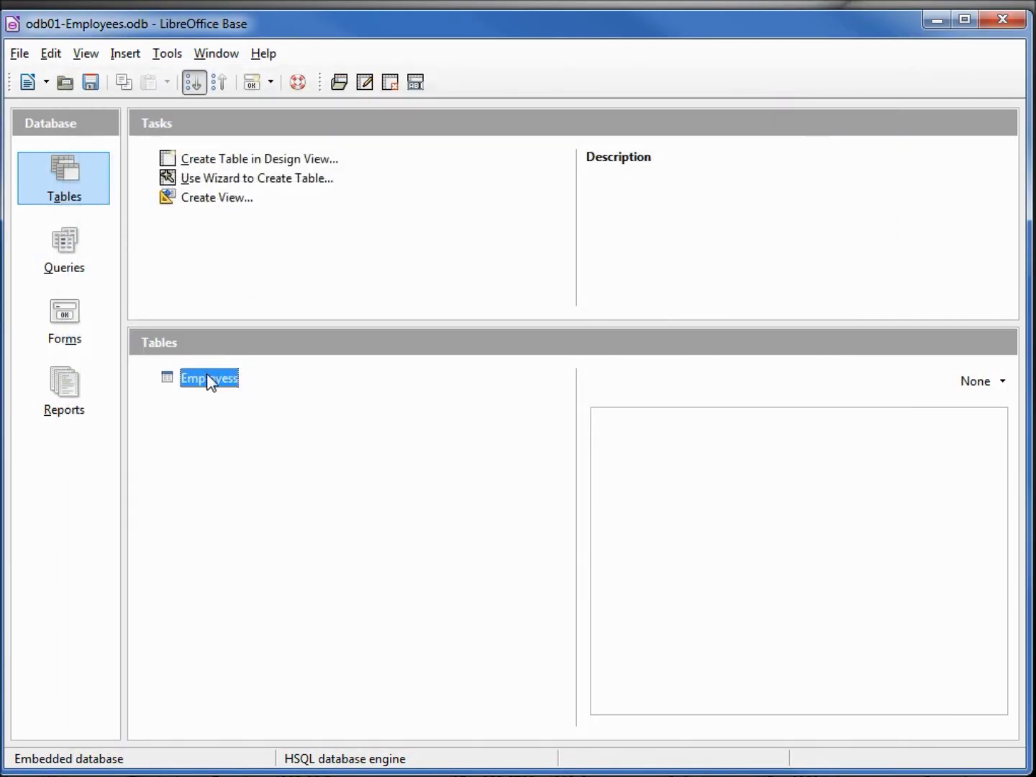
double_click(209, 379)
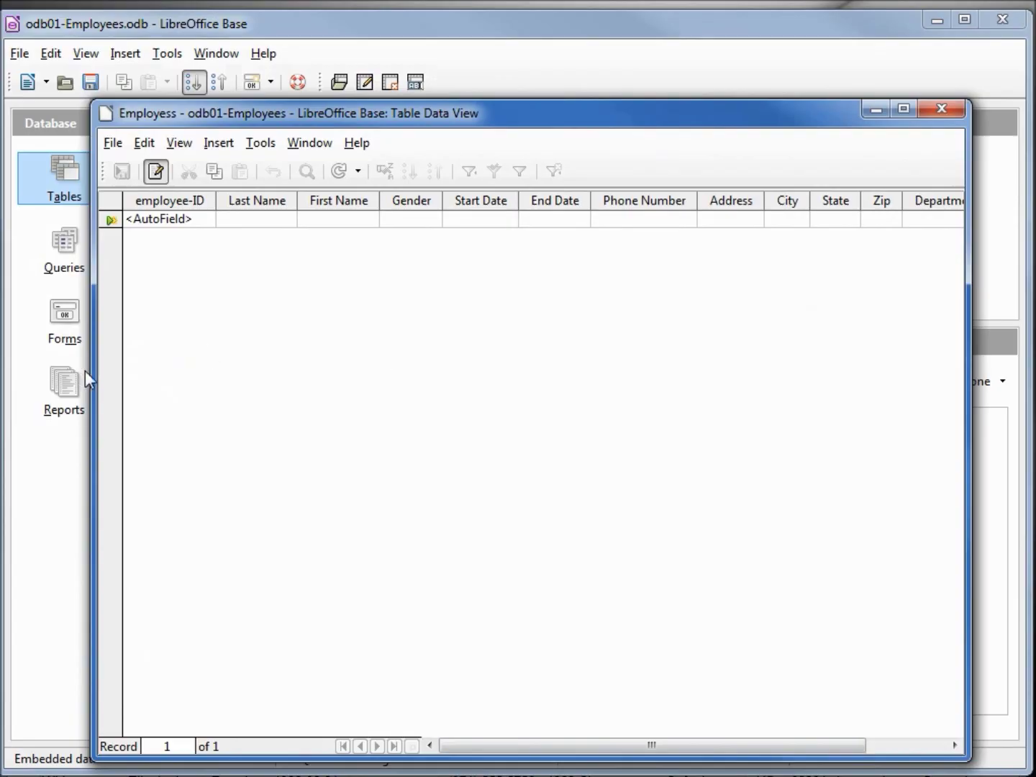
- Resize the Employess data view to show every column, with the Calc sheet visible below
drag(92, 368, 9, 352)
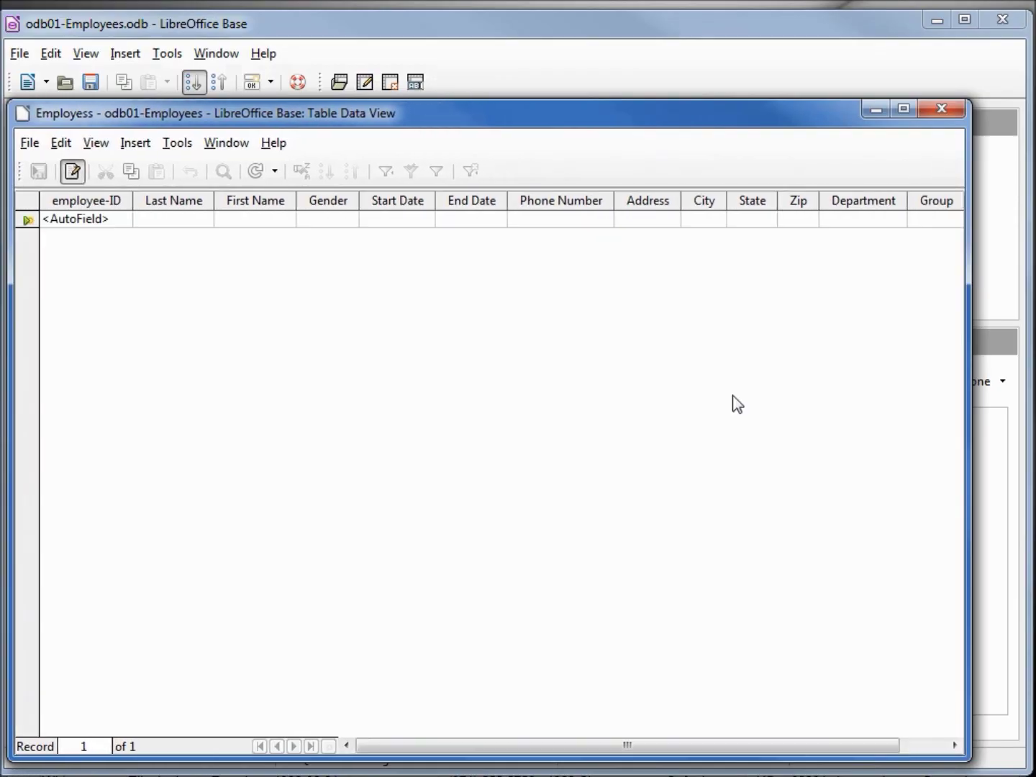
drag(967, 429, 1000, 432)
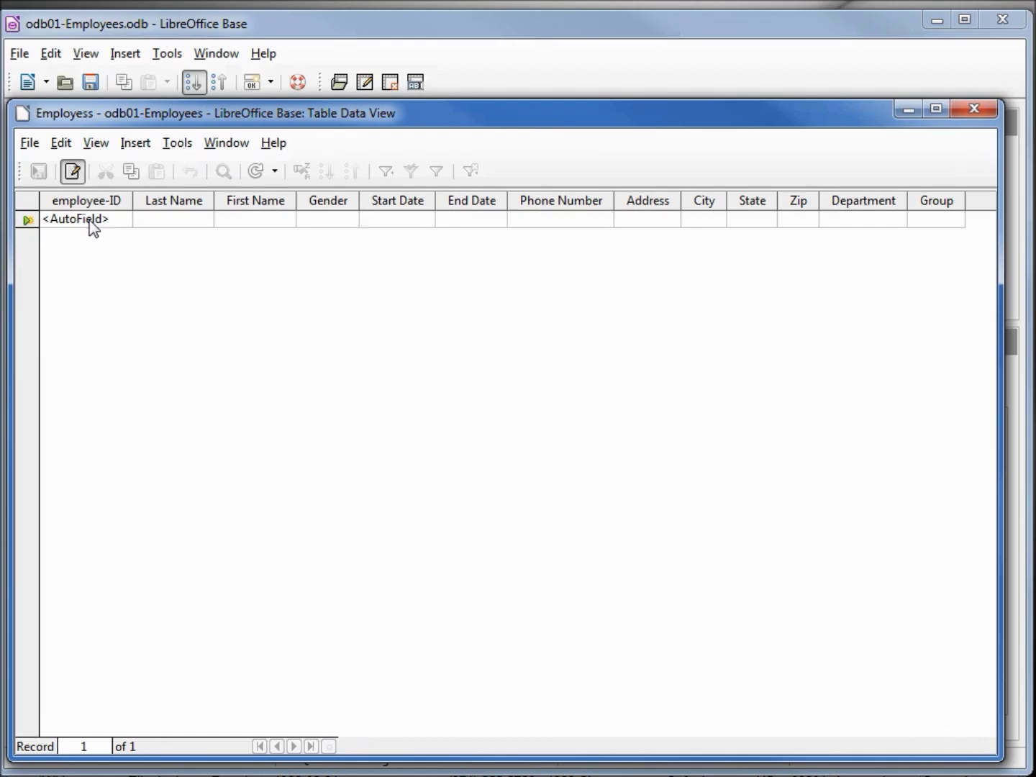
drag(406, 758, 411, 471)
click(421, 773)
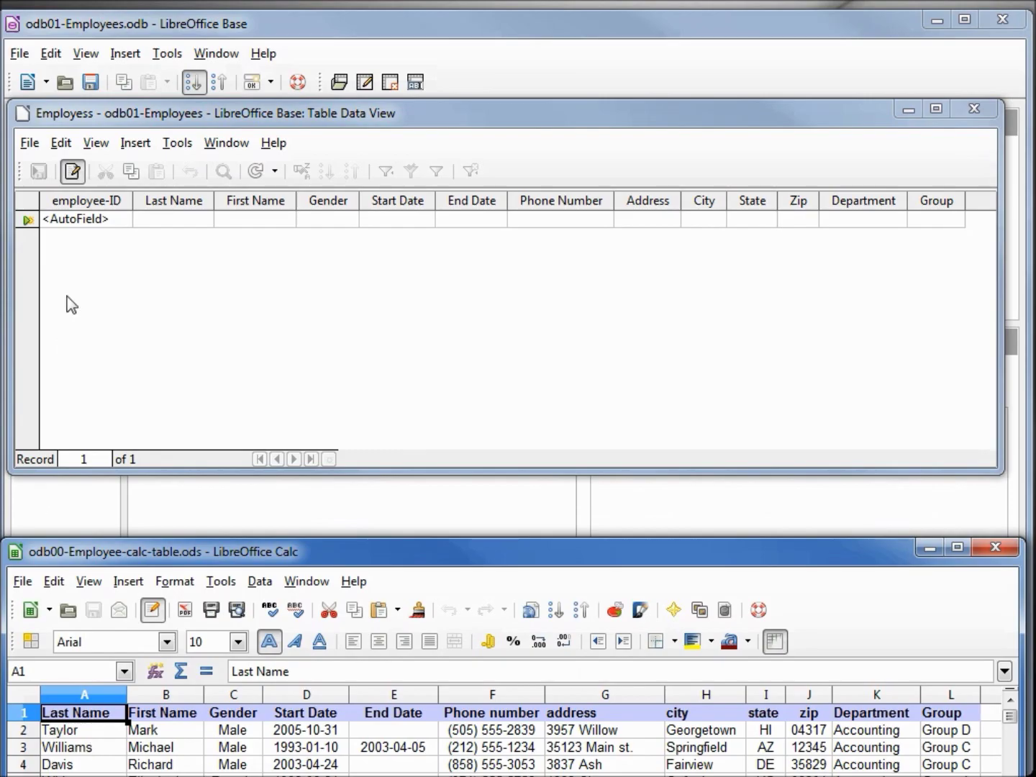
- Enter the first employee's last and first name, Male, start date 2005-10-31, and phone number
click(143, 218)
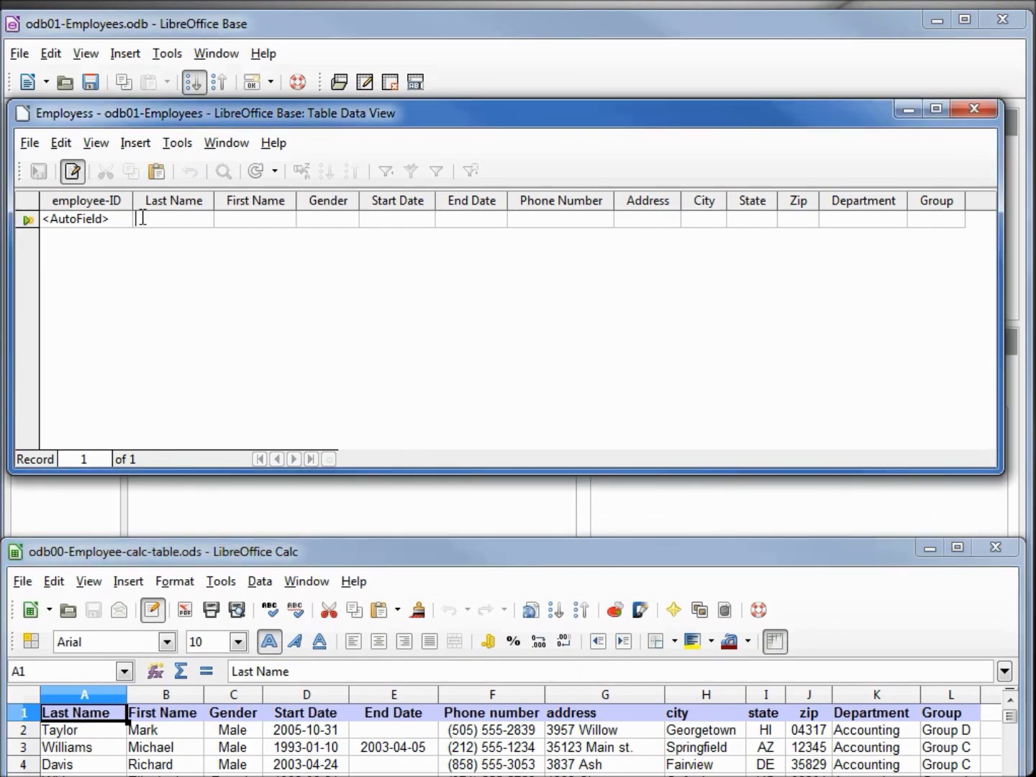
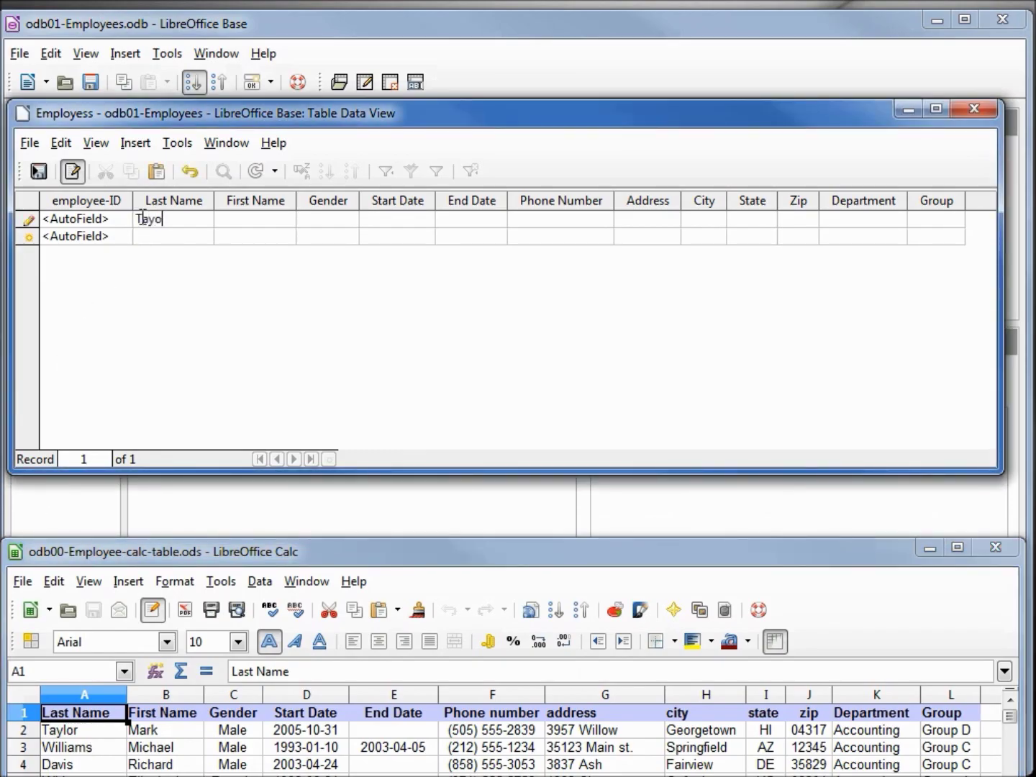
text(M)
text(ale)
text(2005-)
text(10-31)
key(Tab)
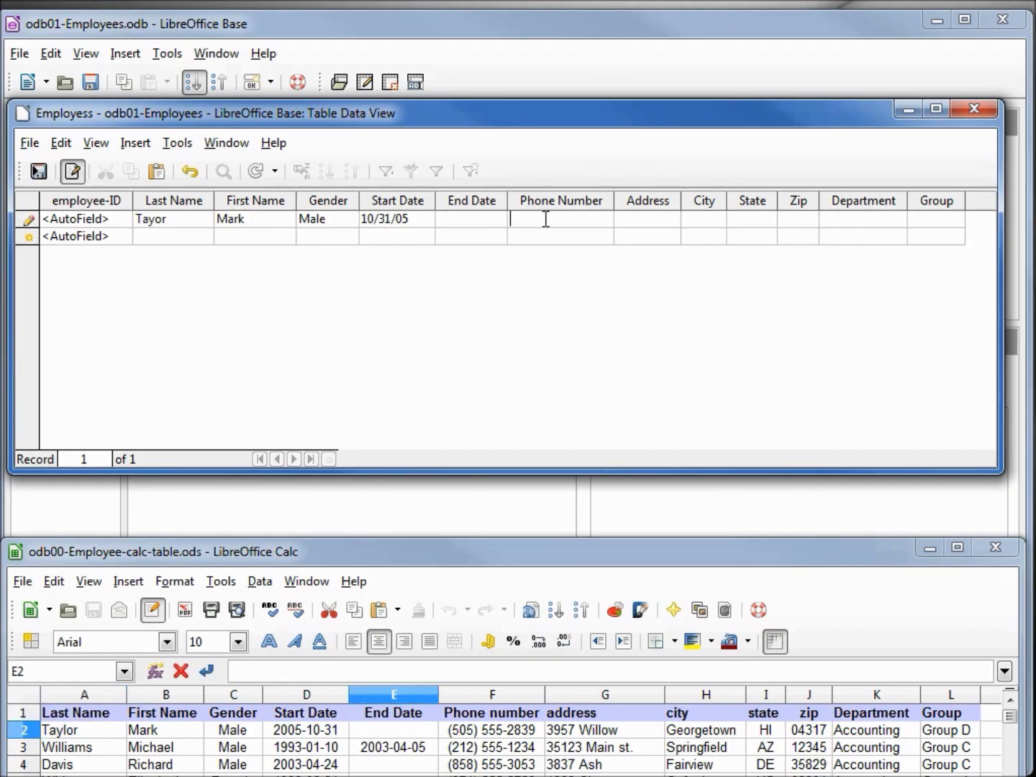
text((50)
text(5) )
text(555-2)
text(82)
key(BackSpace)
text(39)
key(Tab)
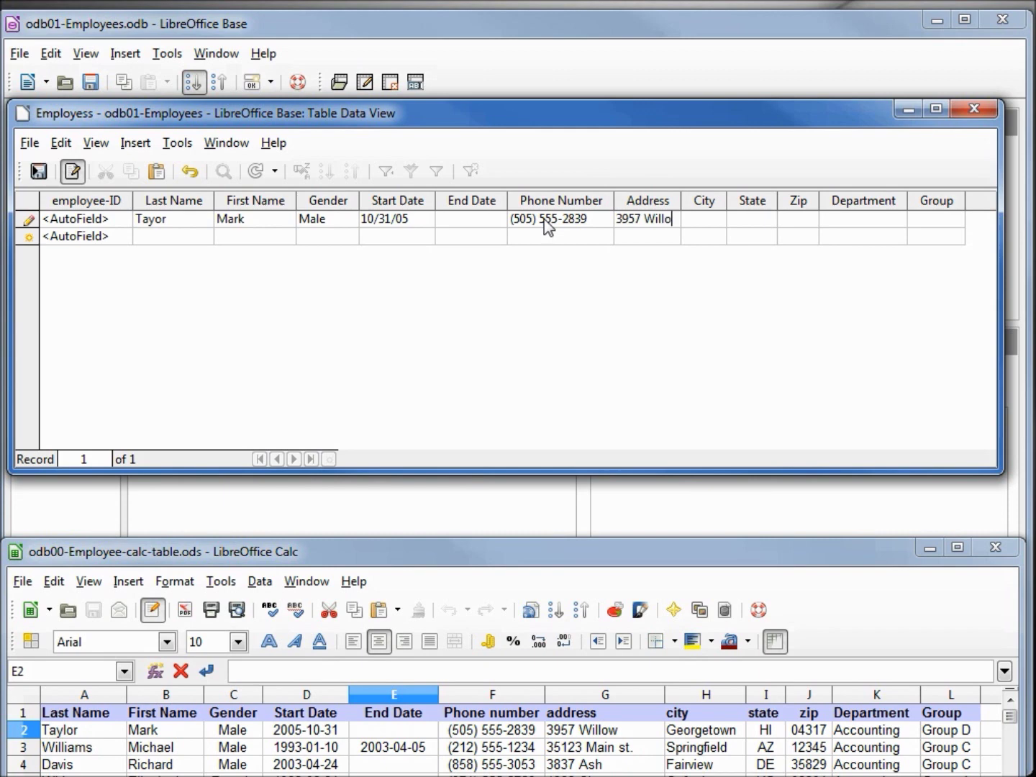
- Fill in the street address, city, state and zip, department Accounting and Group D, then save the record
key(Tab)
text(Ge)
text(orgetown)
key(Tab)
text(HI)
text(04)
text(317)
key(Tab)
text(Acc)
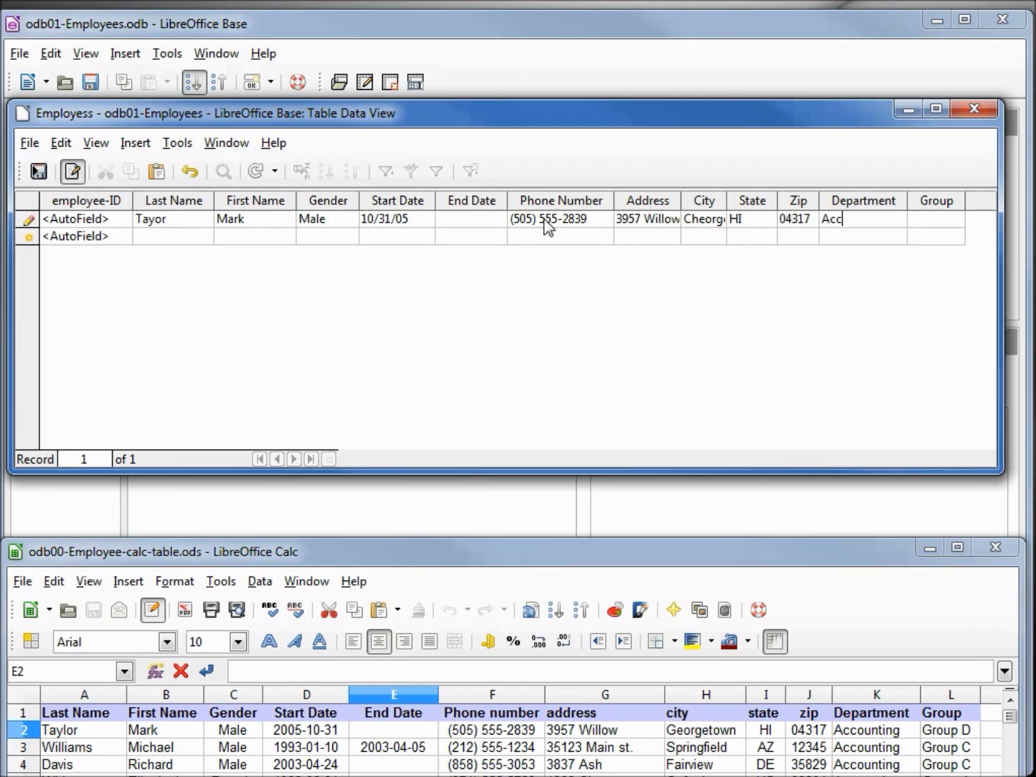
text(ounting)
key(Tab)
text(G)
text(roup D)
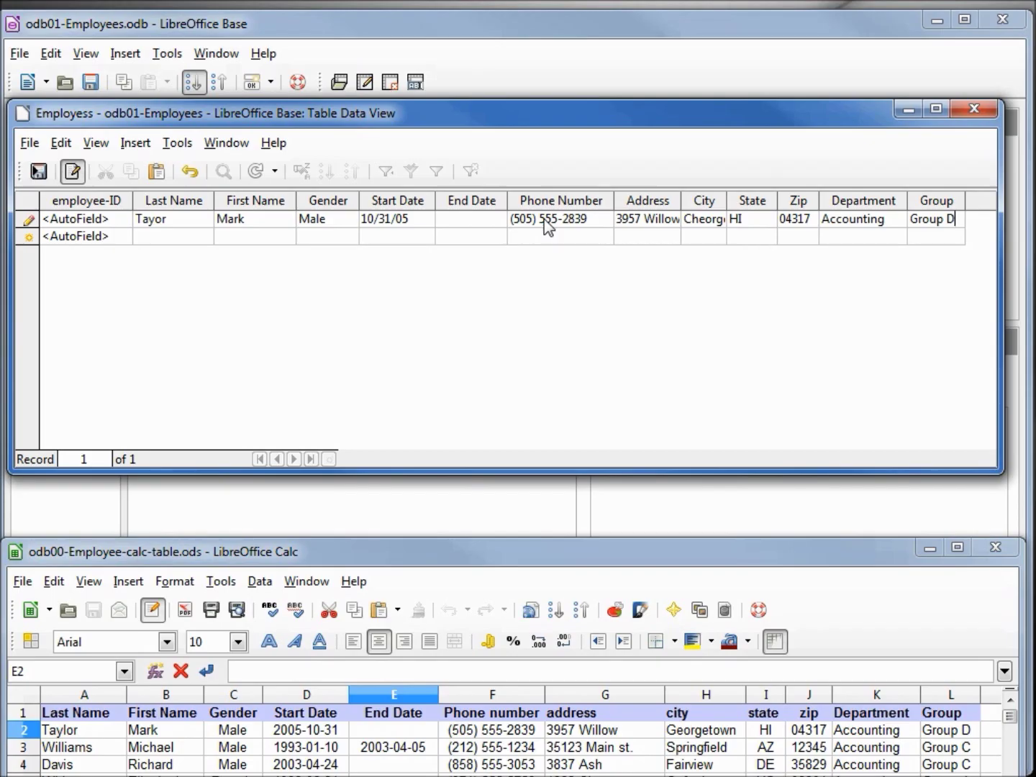
key(Tab)
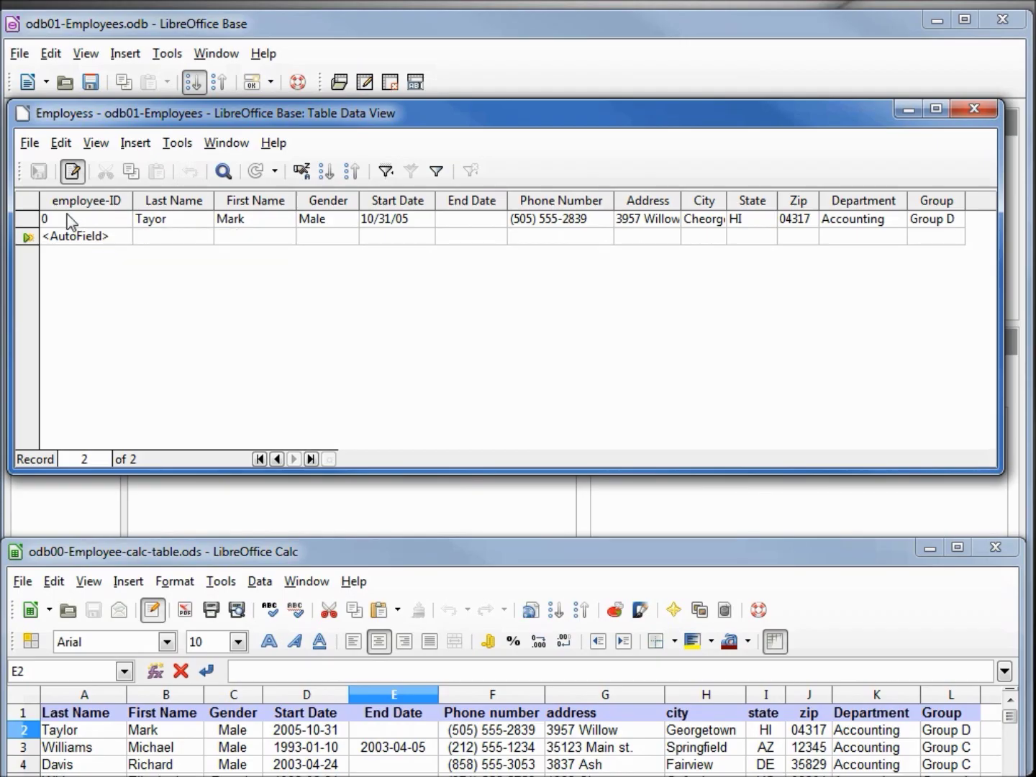
- Add the second employee record, filling in the missing first name after the null-column error, and save it
click(169, 237)
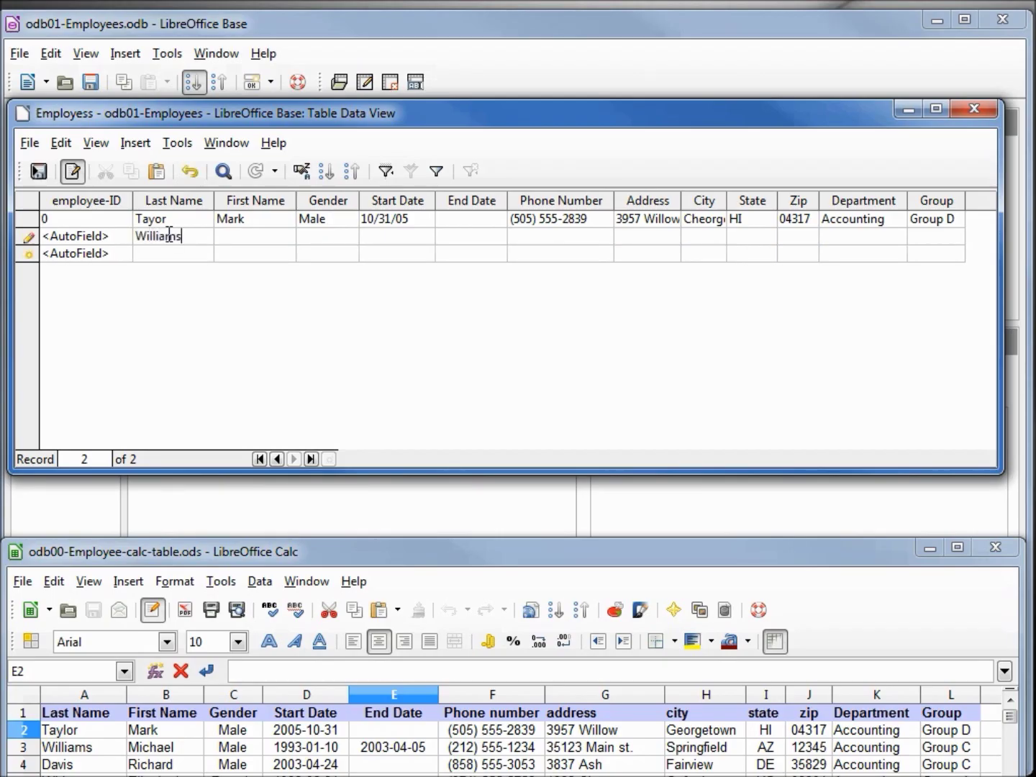
click(41, 177)
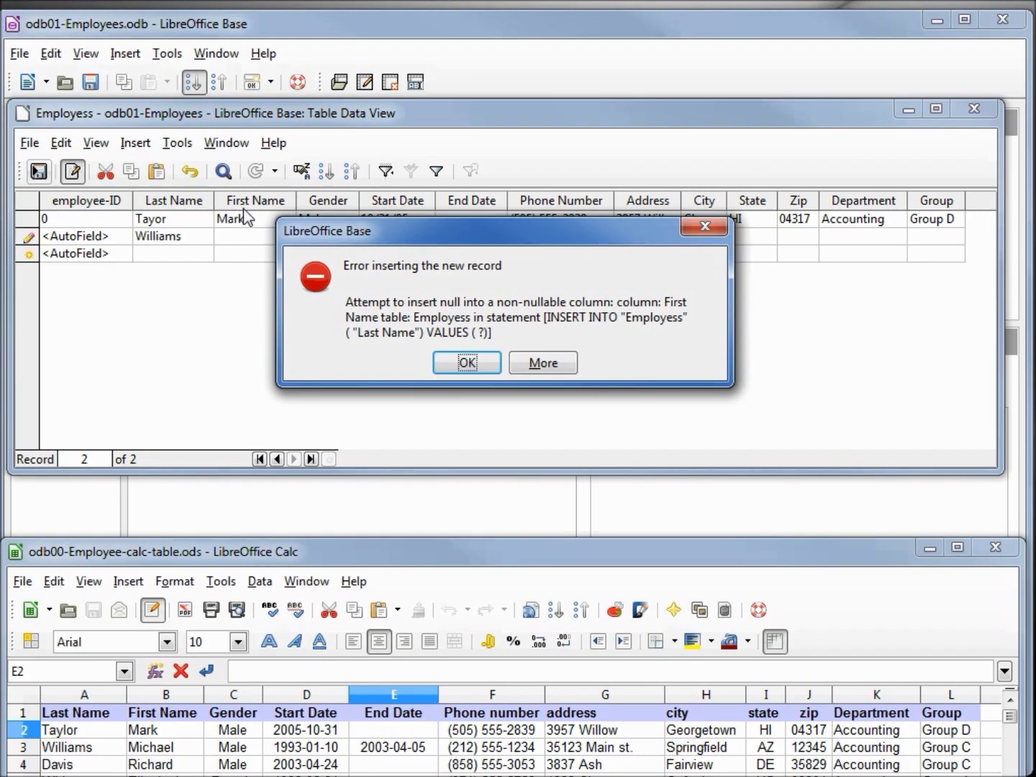
click(496, 364)
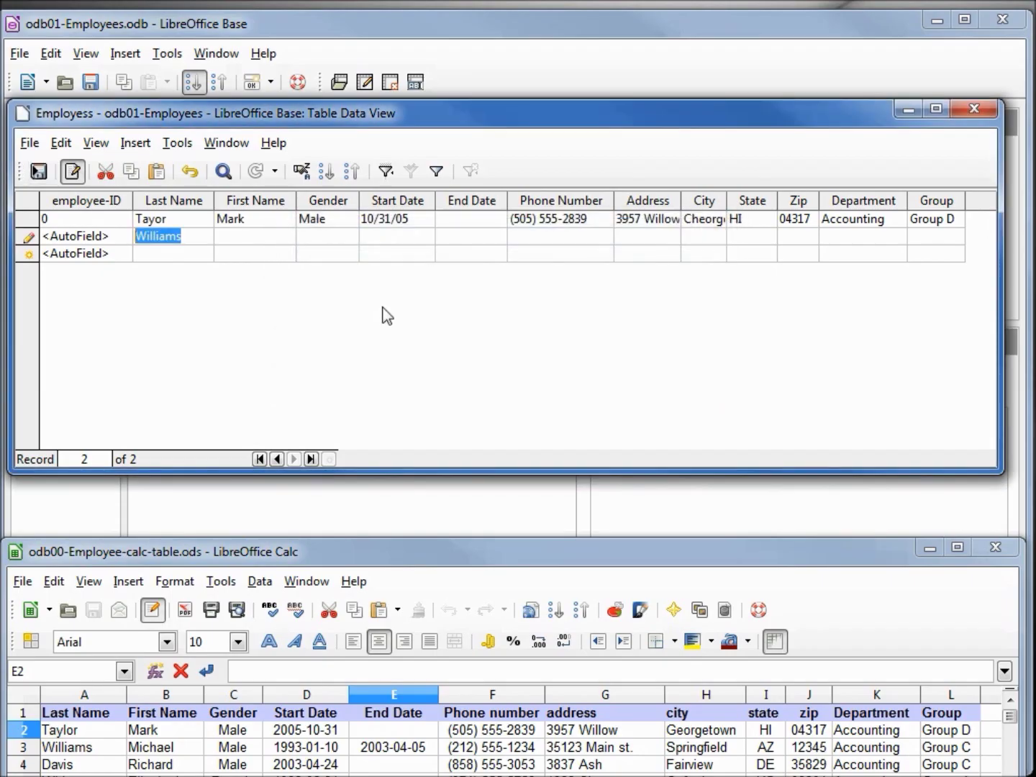
click(262, 235)
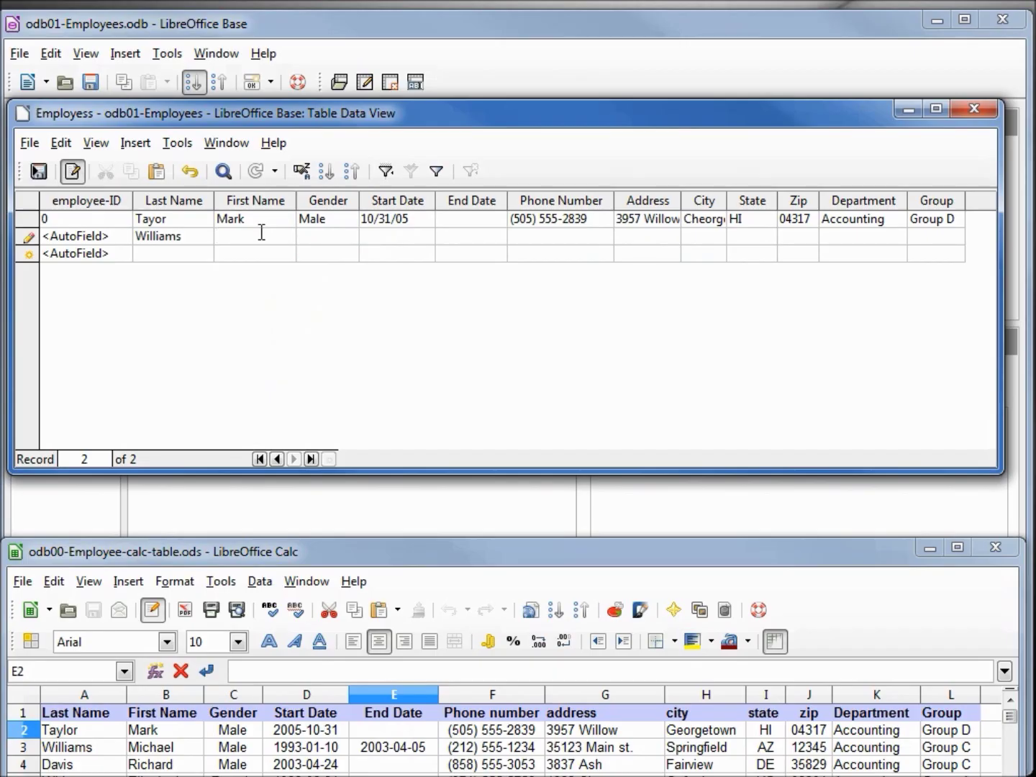
key(Tab)
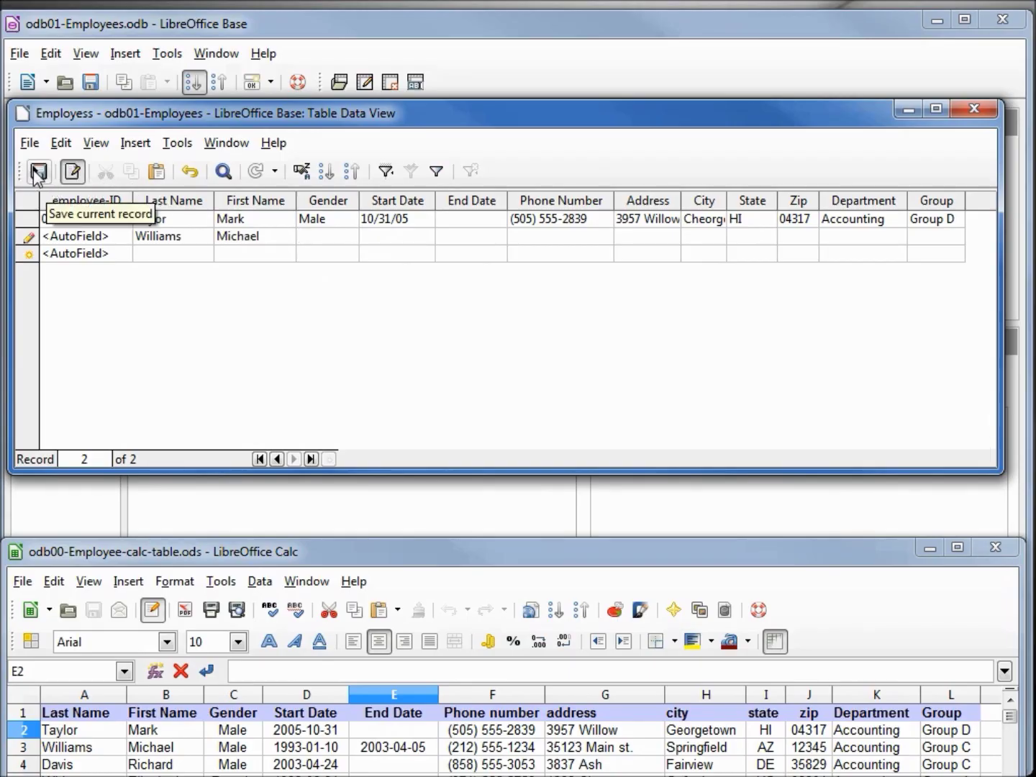
click(37, 172)
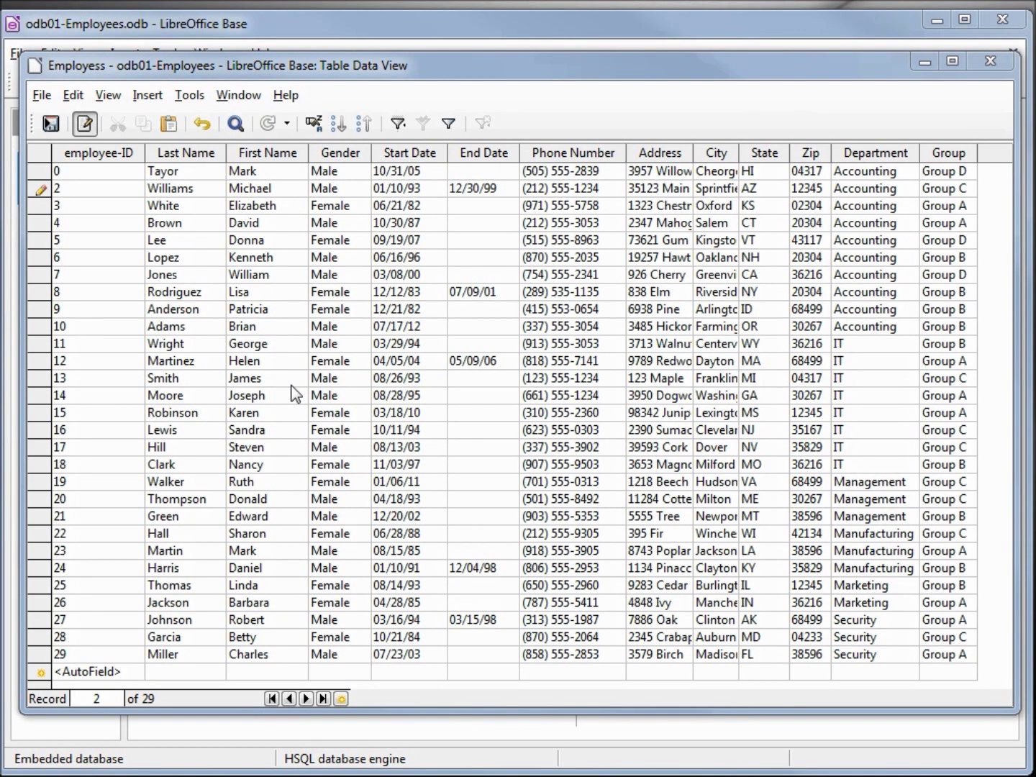
- Save the pending record, close the Employess table view, and save the database file
click(49, 125)
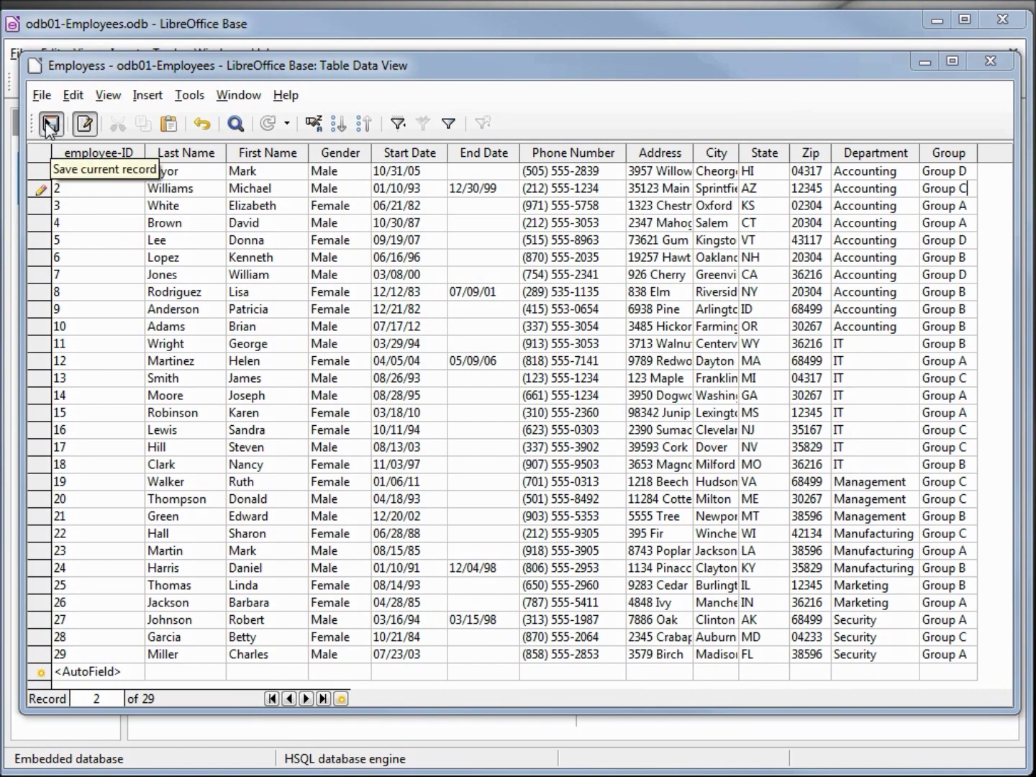
click(990, 60)
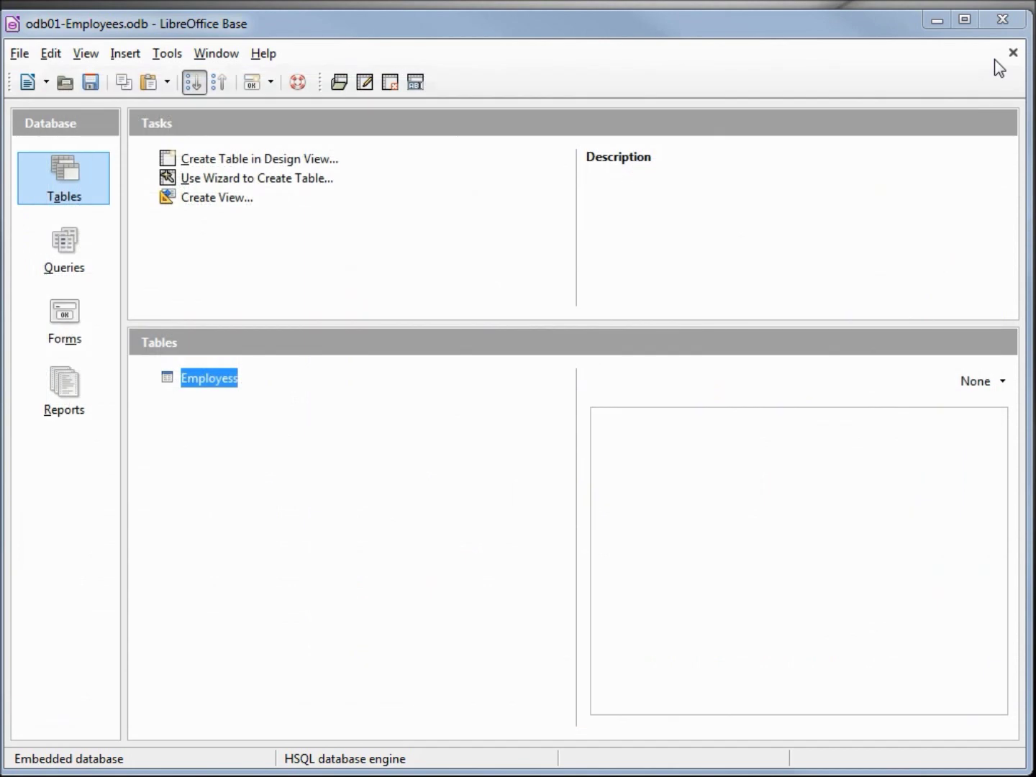
click(91, 82)
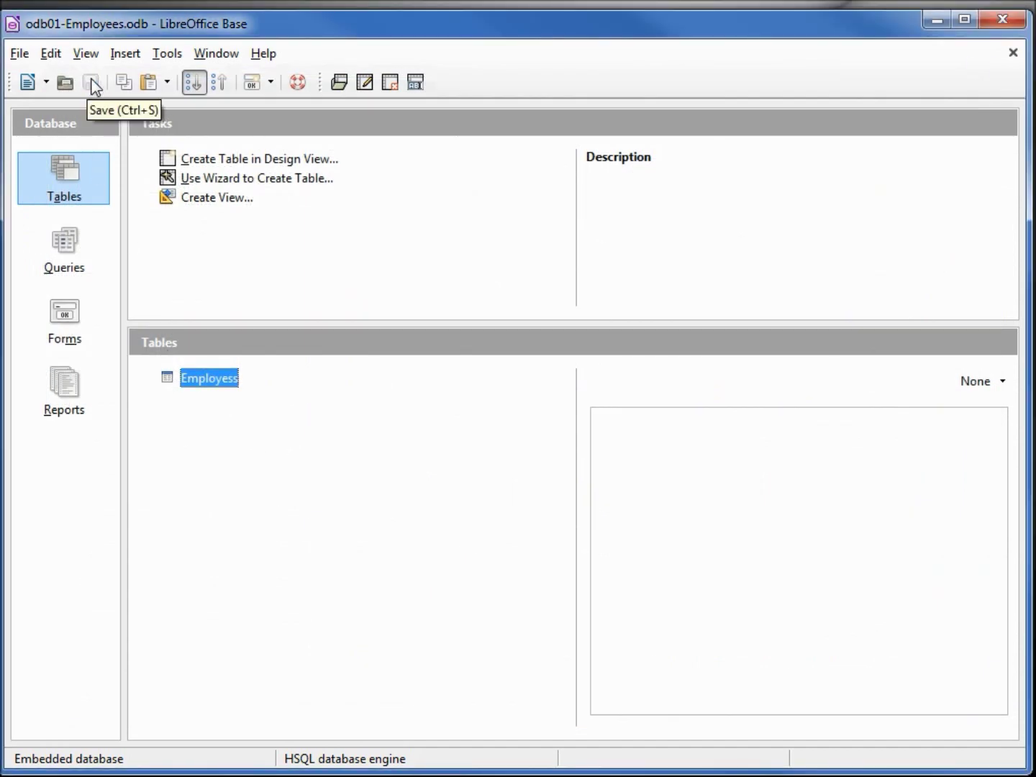